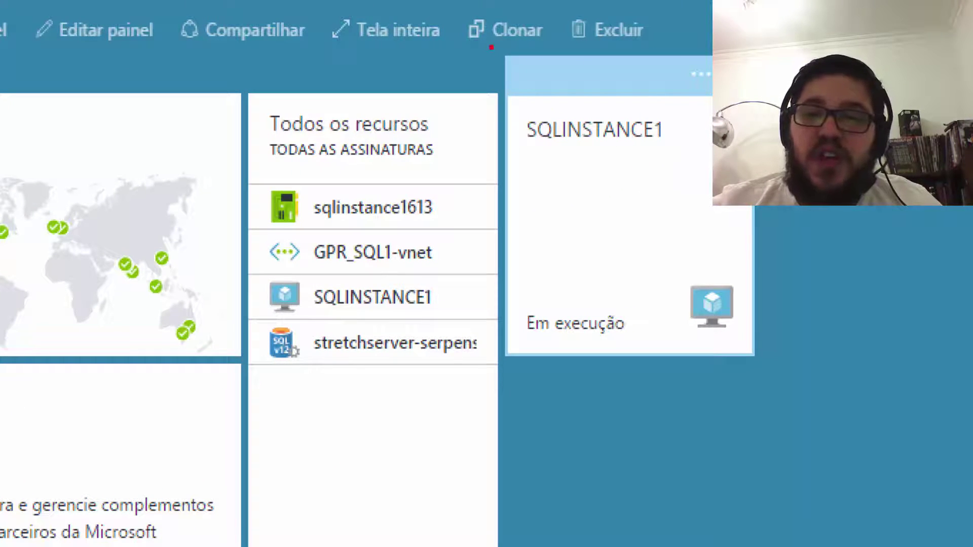
mouse_move(491, 47)
mouse_down()
mouse_move(710, 336)
mouse_move(786, 377)
mouse_move(777, 382)
mouse_up()
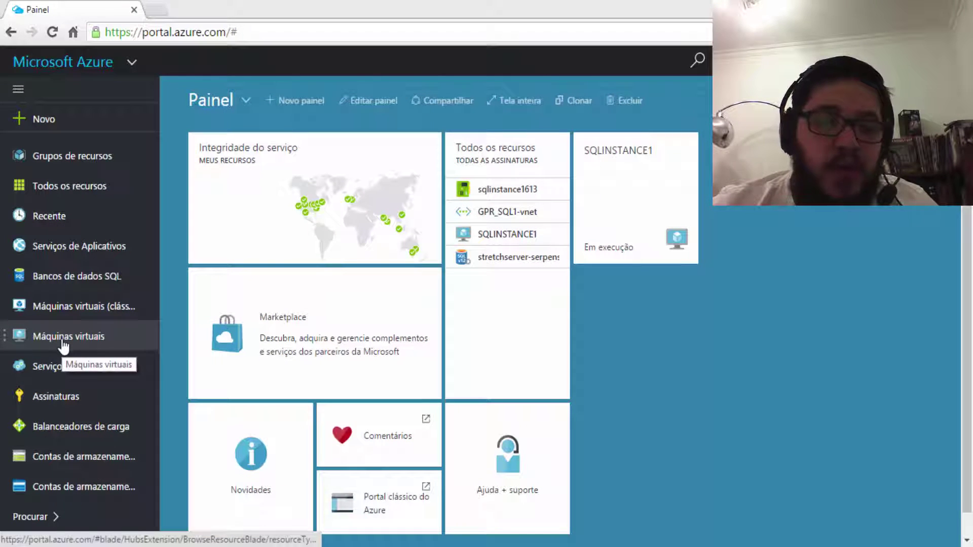
Go from the Máquinas virtuais list to Adicionar to reach the VM image marketplace gallery
click(63, 345)
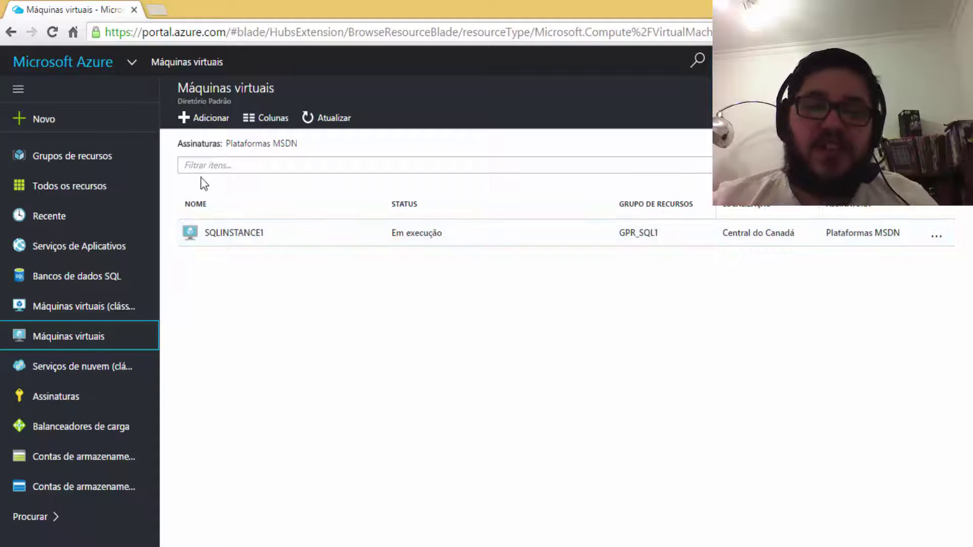
click(198, 121)
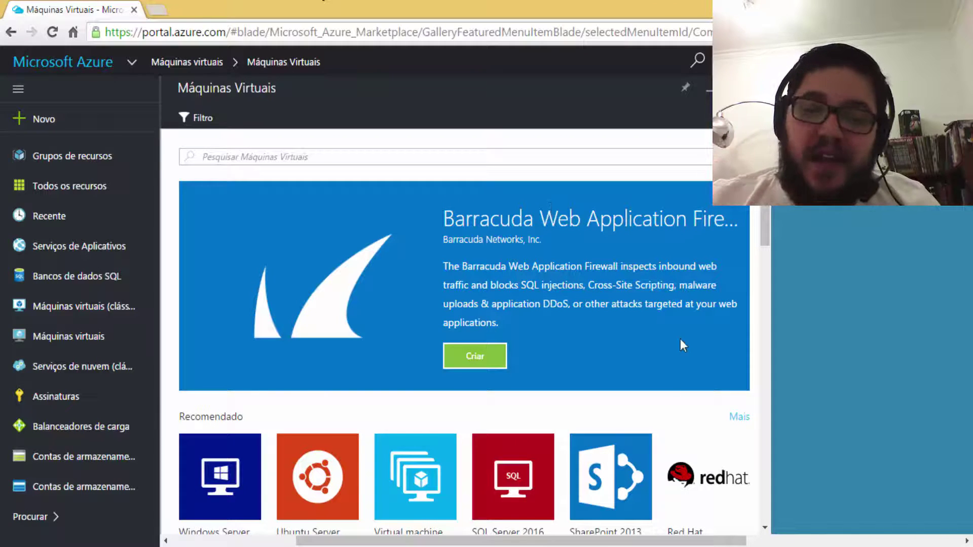
scroll(659, 304, down, 2)
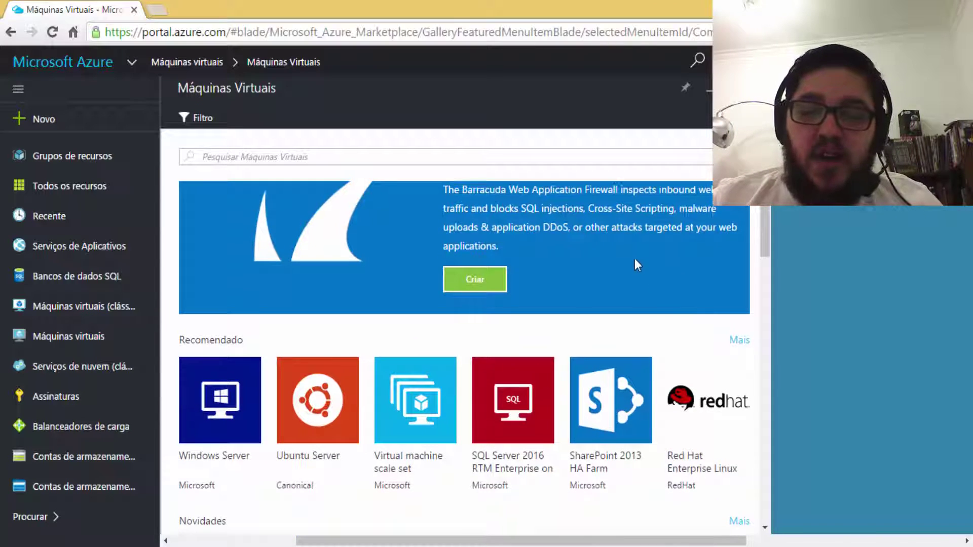
scroll(635, 260, down, 2)
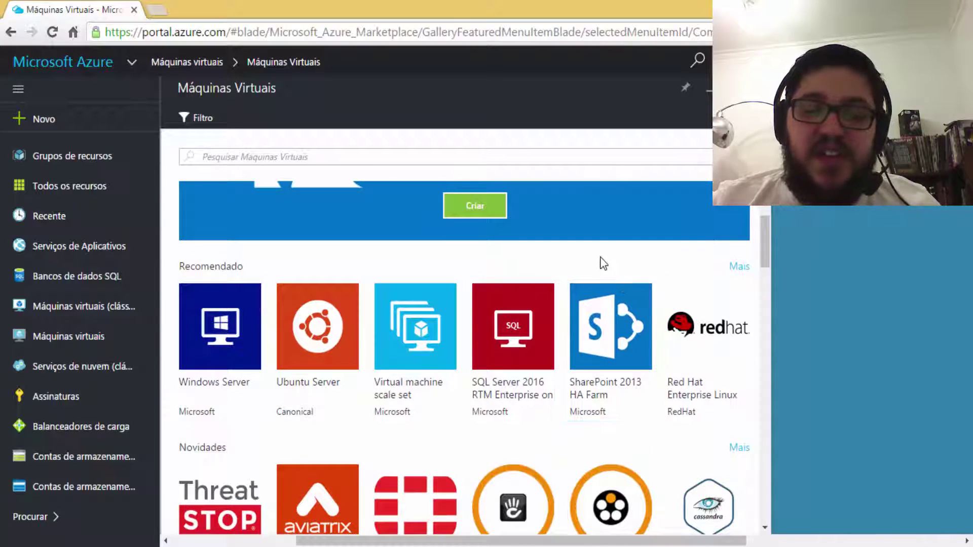
scroll(633, 289, up, 2)
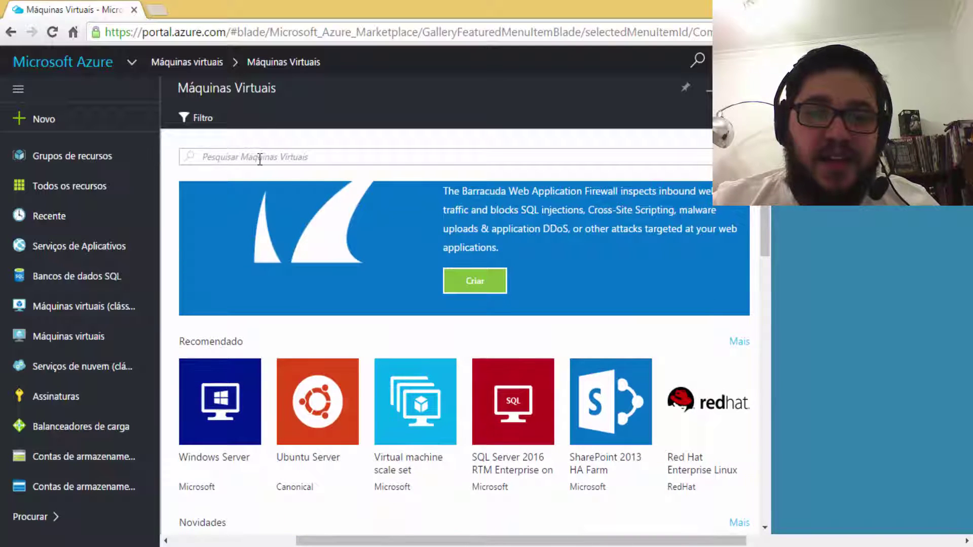
scroll(553, 279, down, 2)
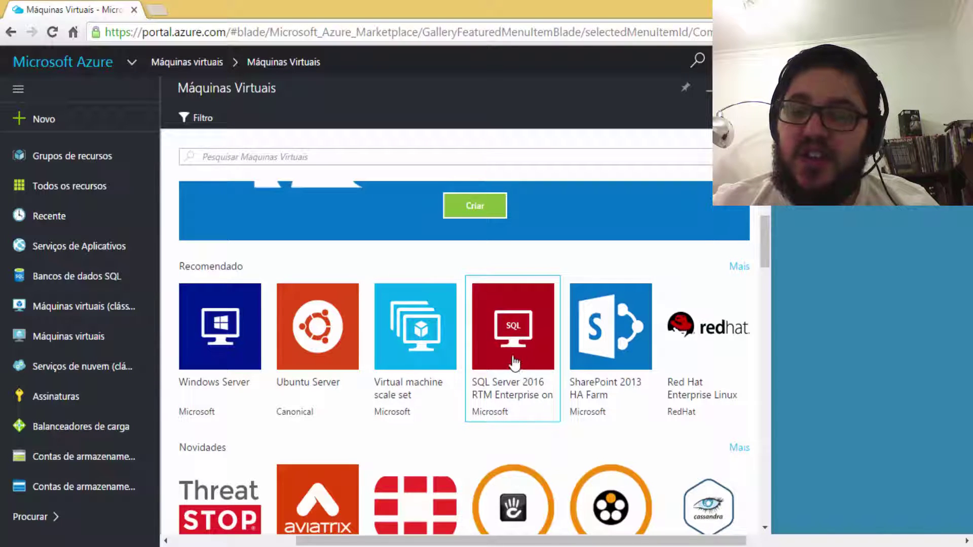
scroll(514, 363, down, 3)
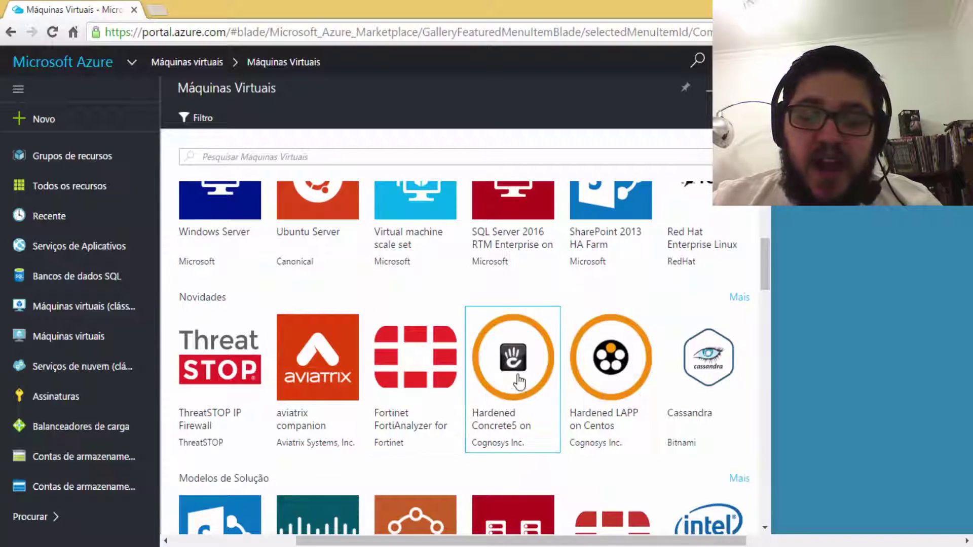
scroll(576, 369, down, 4)
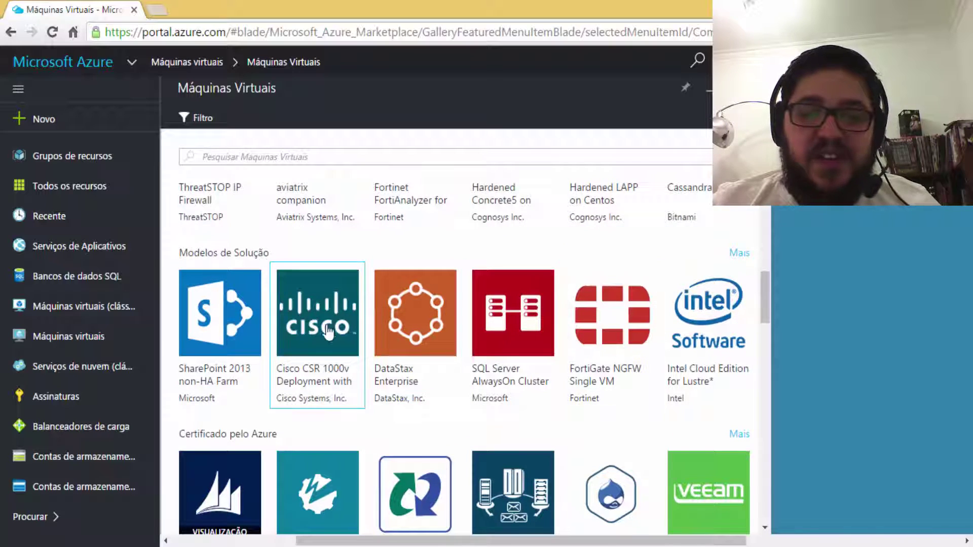
scroll(347, 337, down, 1)
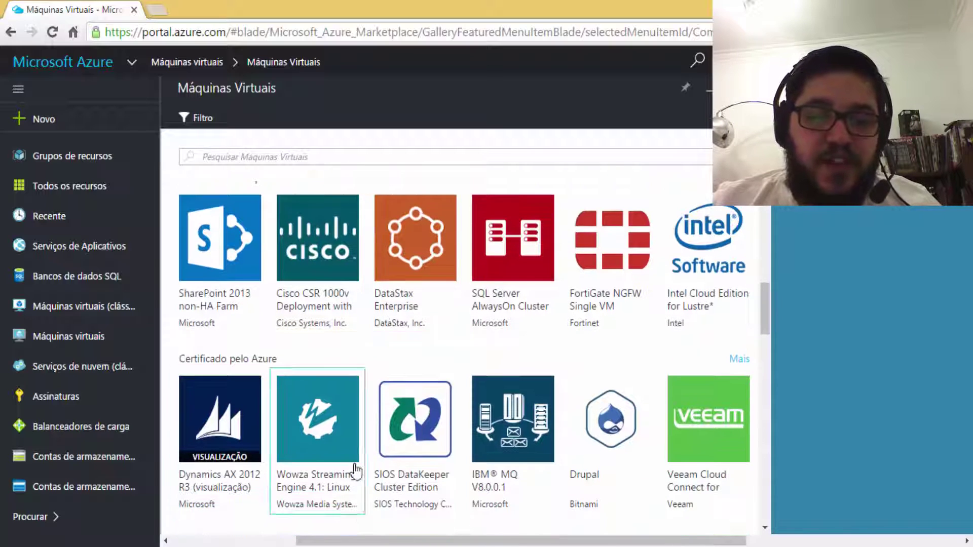
scroll(538, 362, down, 1)
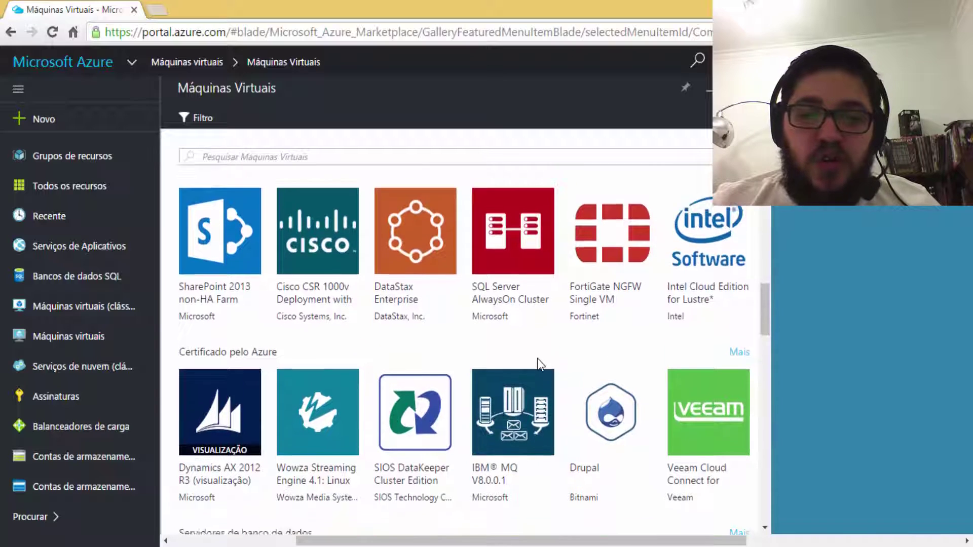
scroll(537, 357, down, 3)
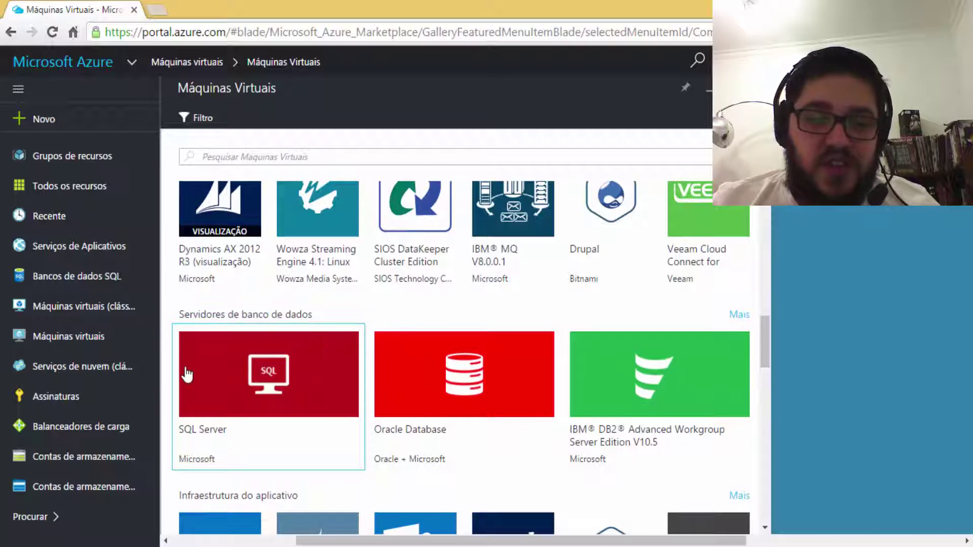
scroll(429, 434, up, 3)
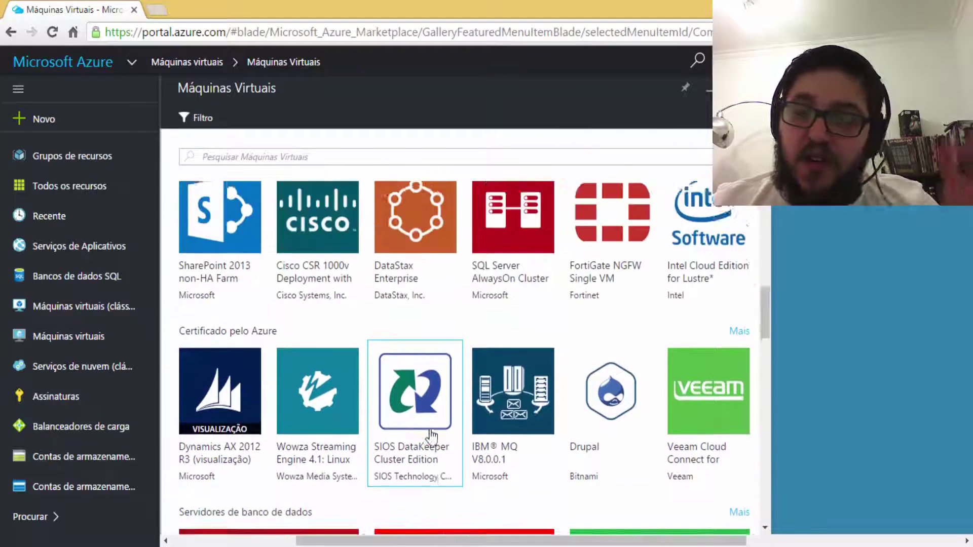
scroll(431, 435, up, 8)
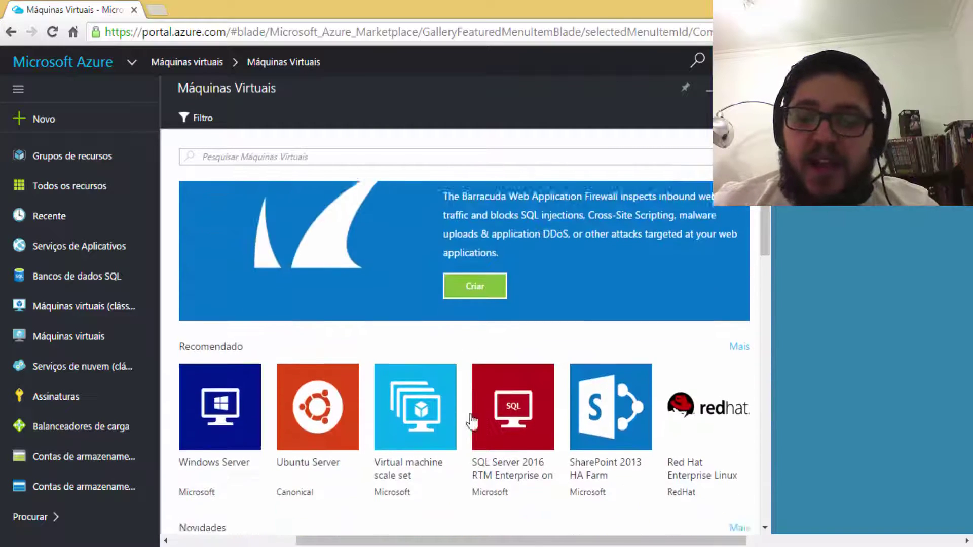
scroll(471, 421, down, 1)
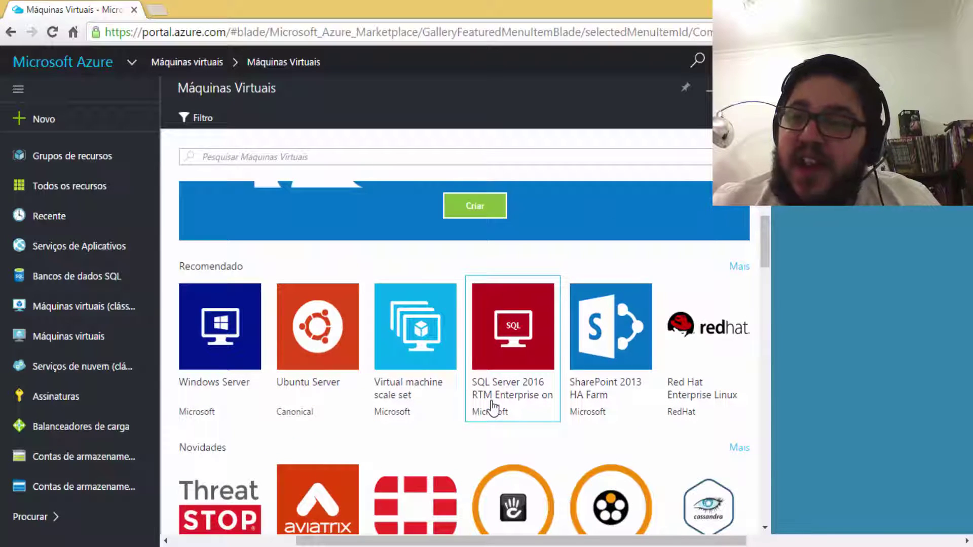
Review the SQL Server 2016 RTM Enterprise image details and start creating a VM from it
click(505, 399)
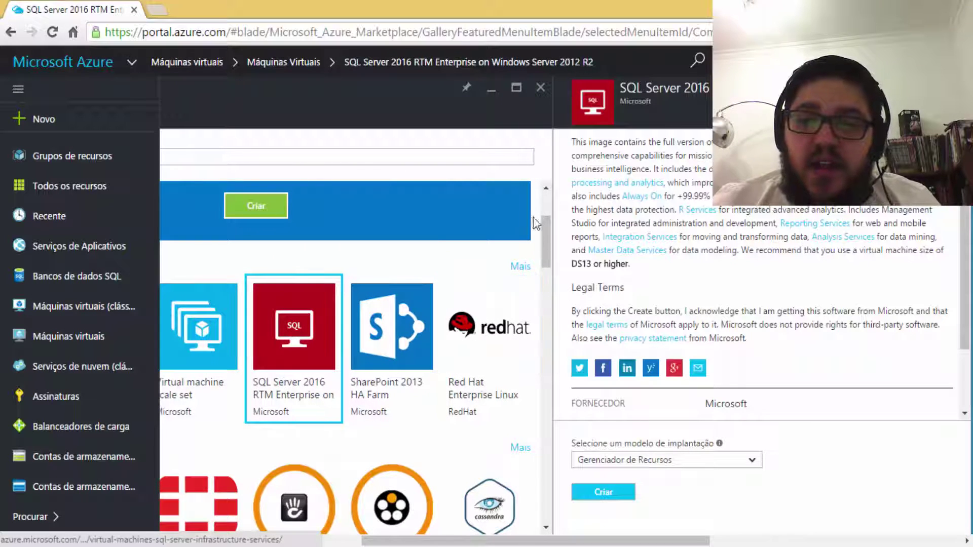
scroll(724, 208, down, 1)
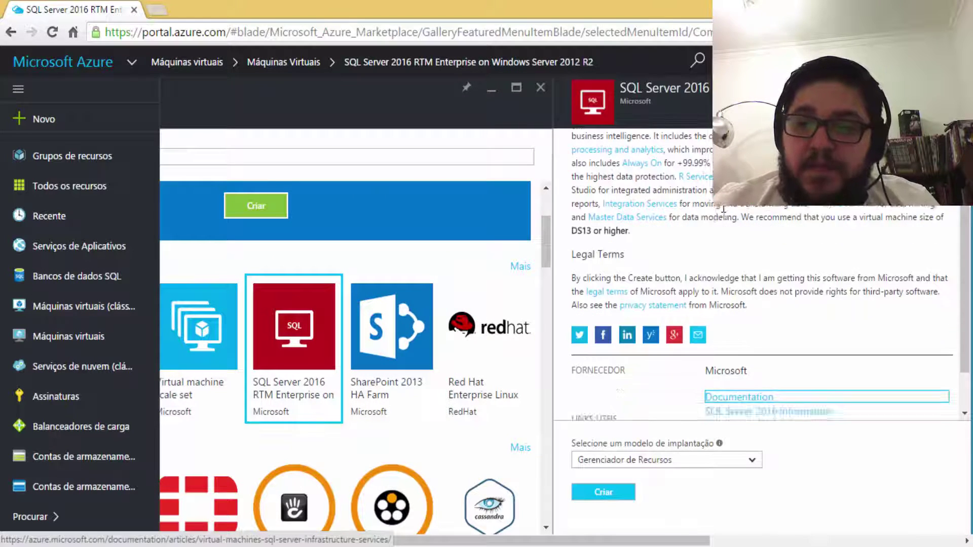
scroll(723, 209, up, 1)
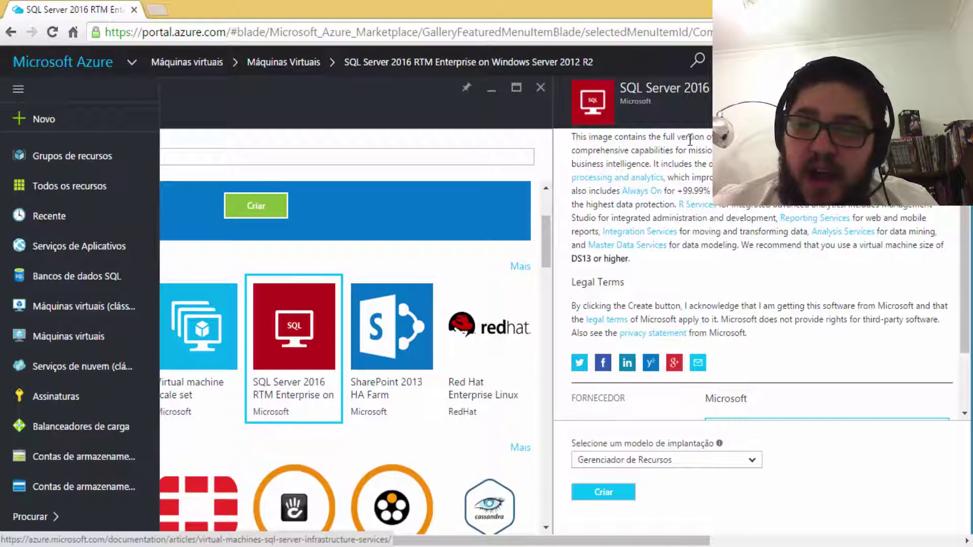
scroll(793, 319, down, 2)
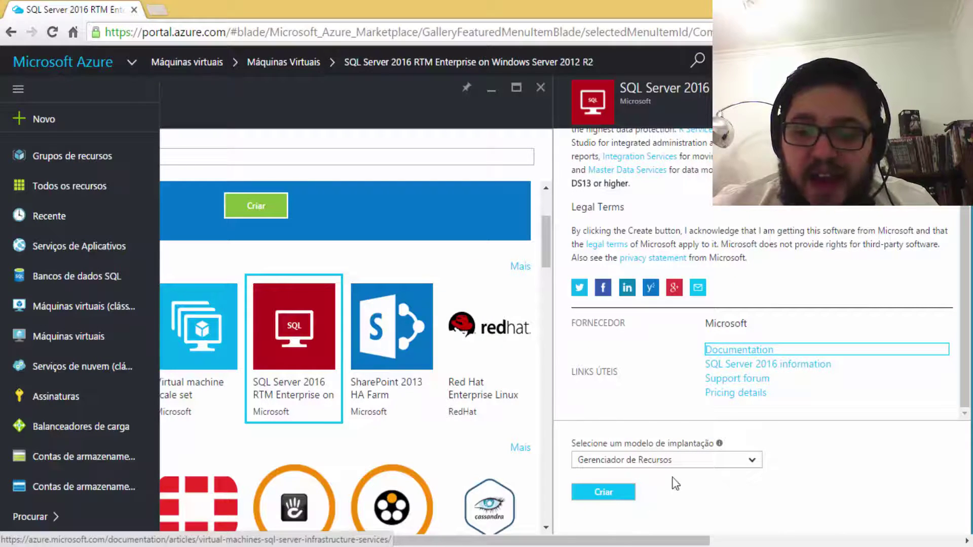
click(605, 493)
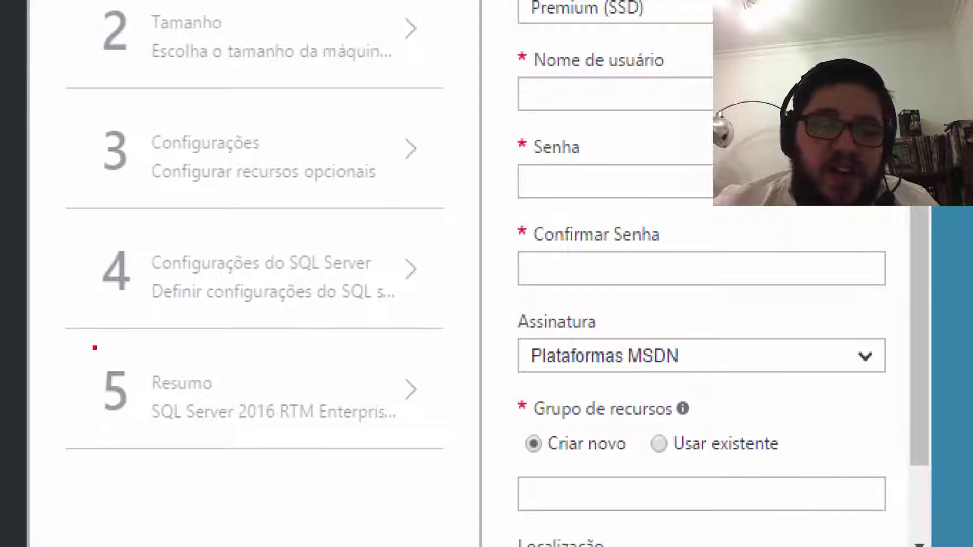
Enter SQLINSTANCE2 as the virtual machine name in the Noções básicas form
drag(115, 348, 160, 341)
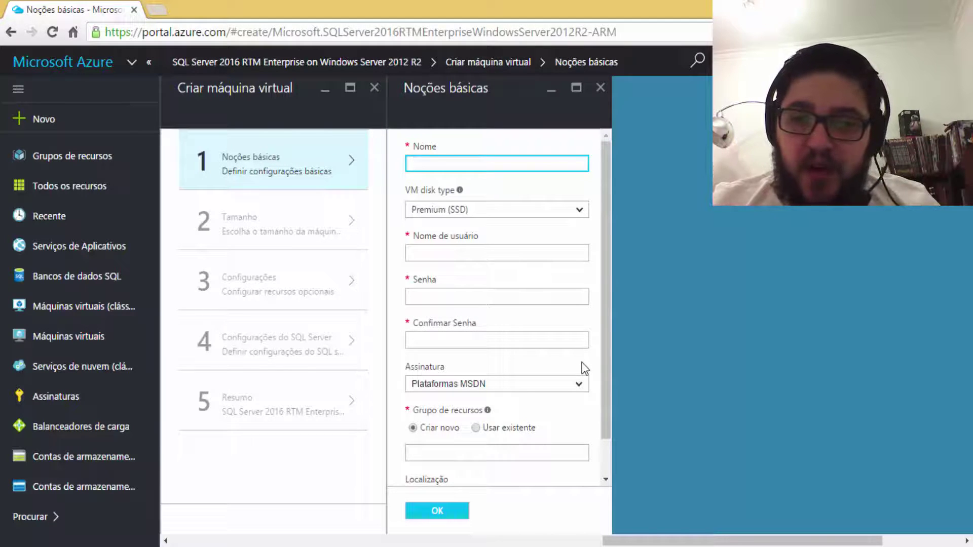
text(SQL)
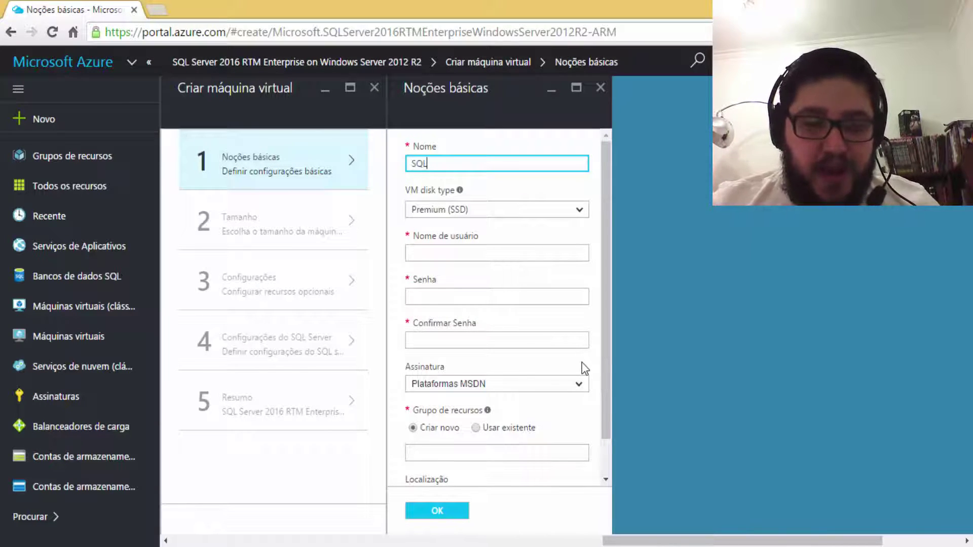
text(INSTANCE)
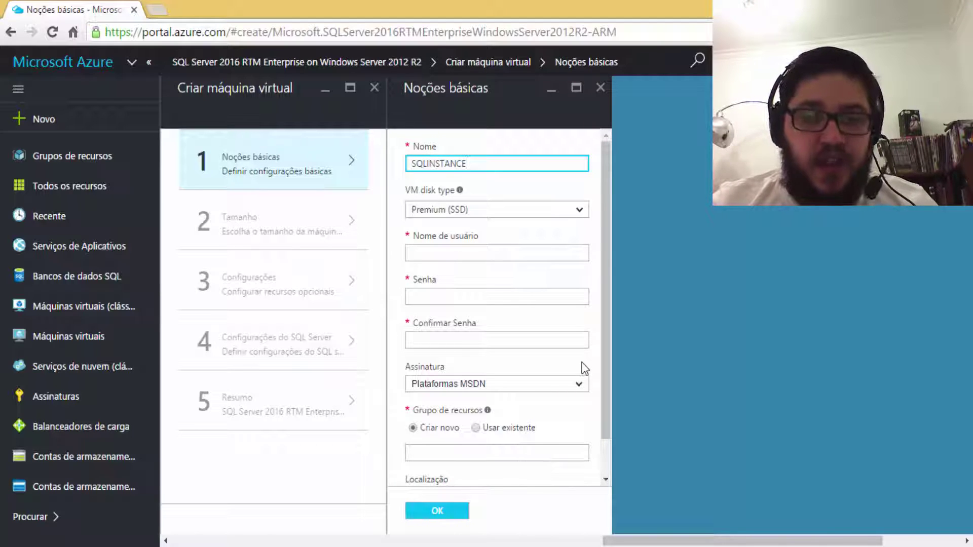
text(2)
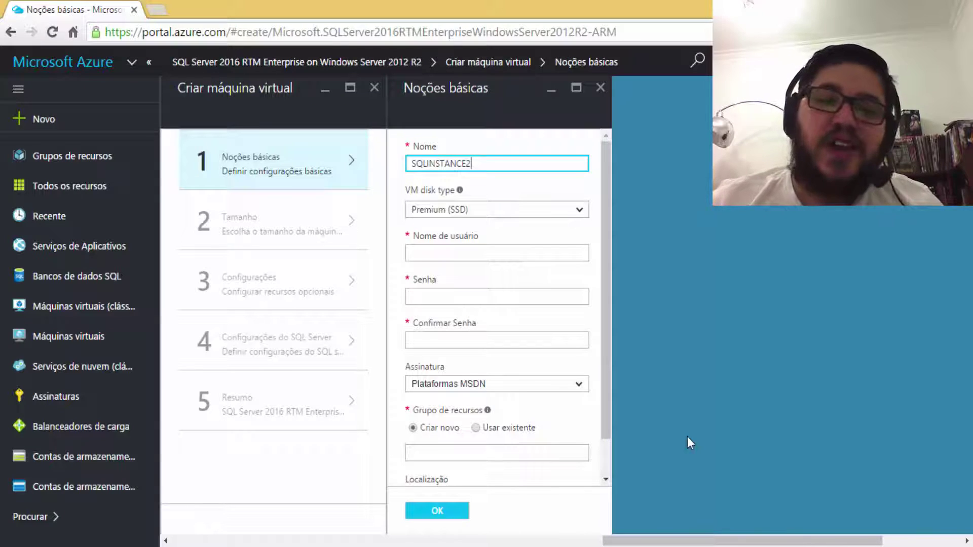
click(455, 254)
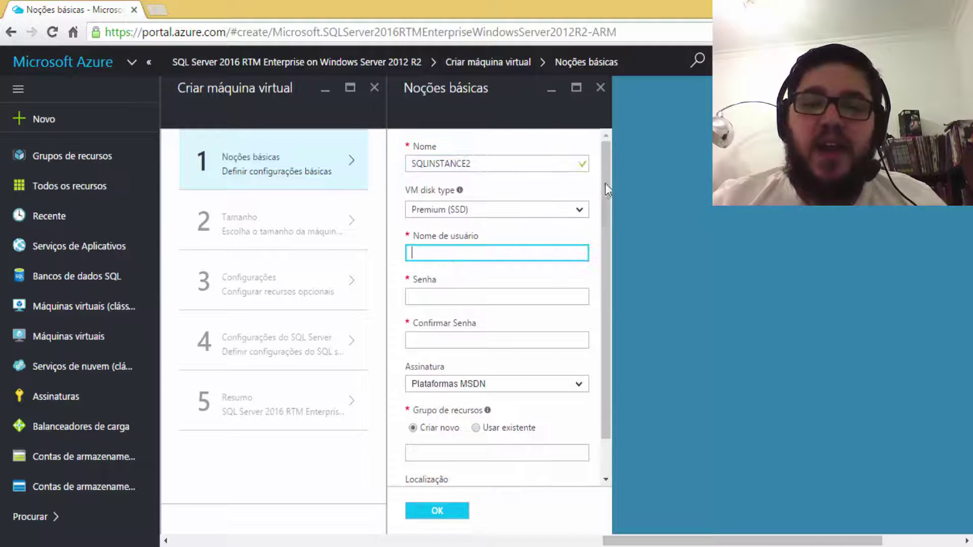
click(583, 166)
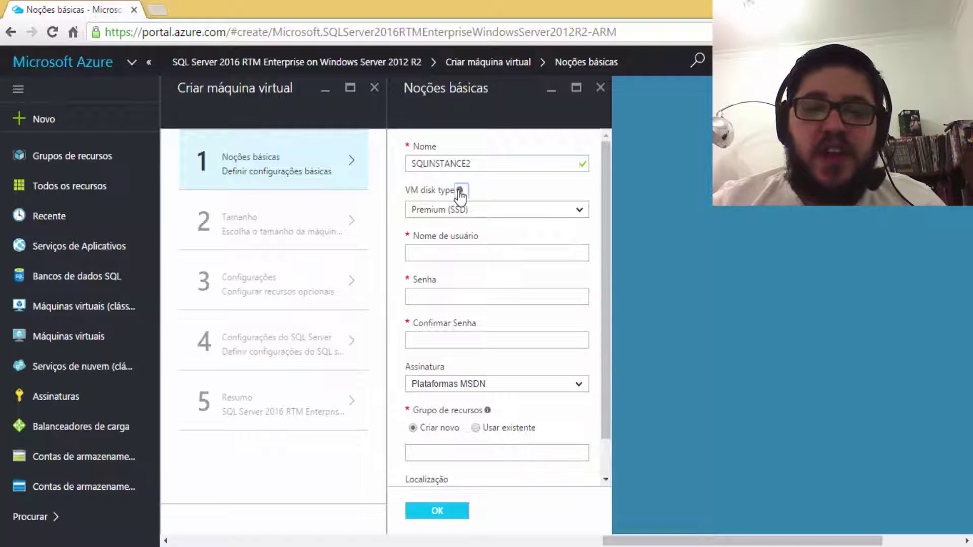
mouse_move(460, 195)
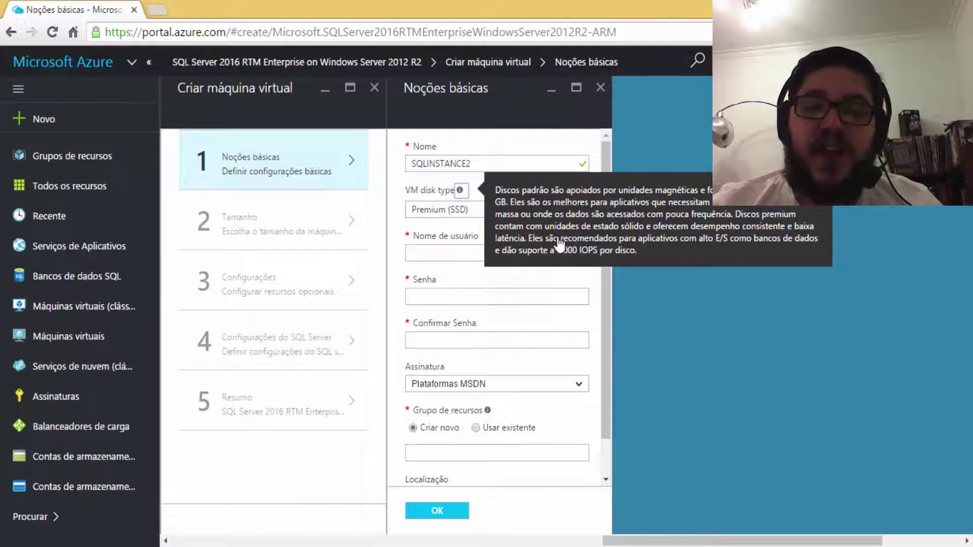
Change the VM disk type from Premium (SSD) to Standard
click(436, 209)
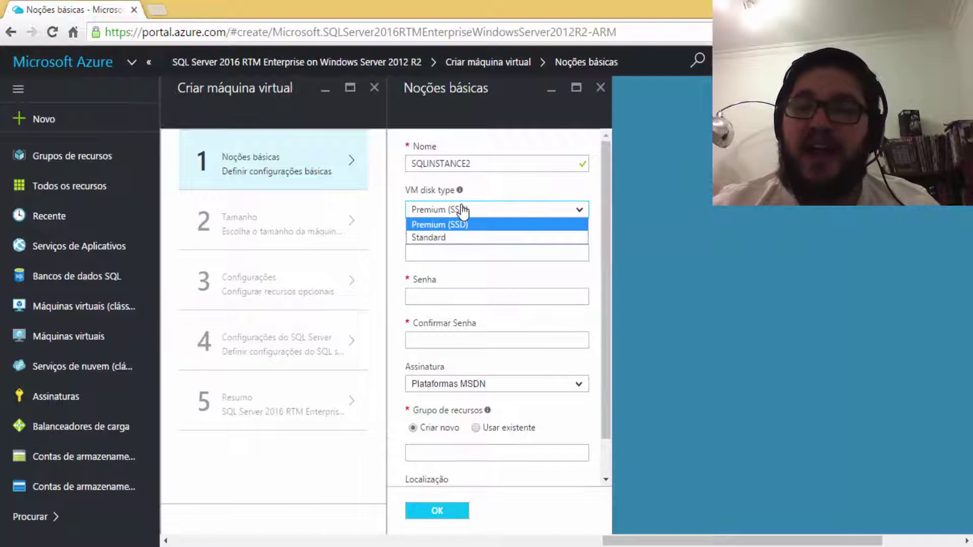
click(455, 242)
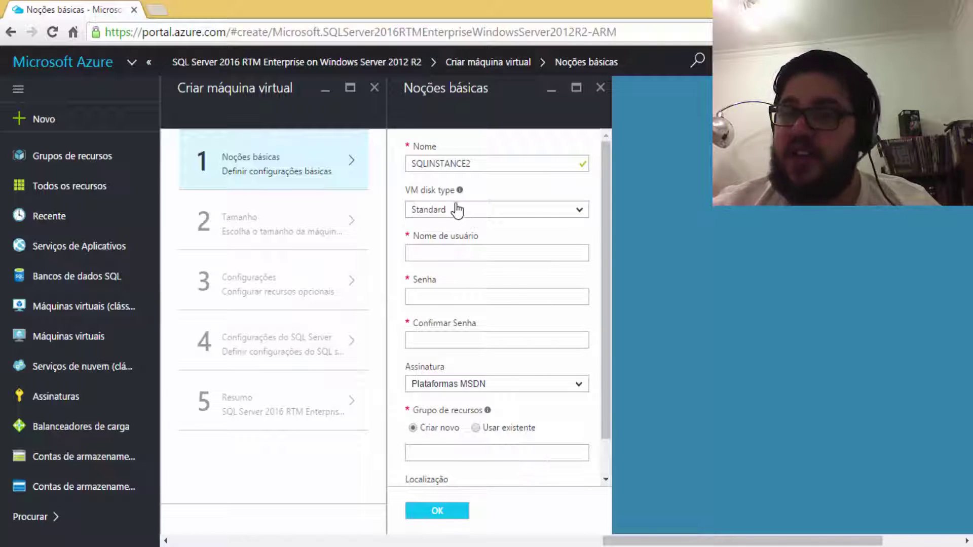
mouse_move(453, 206)
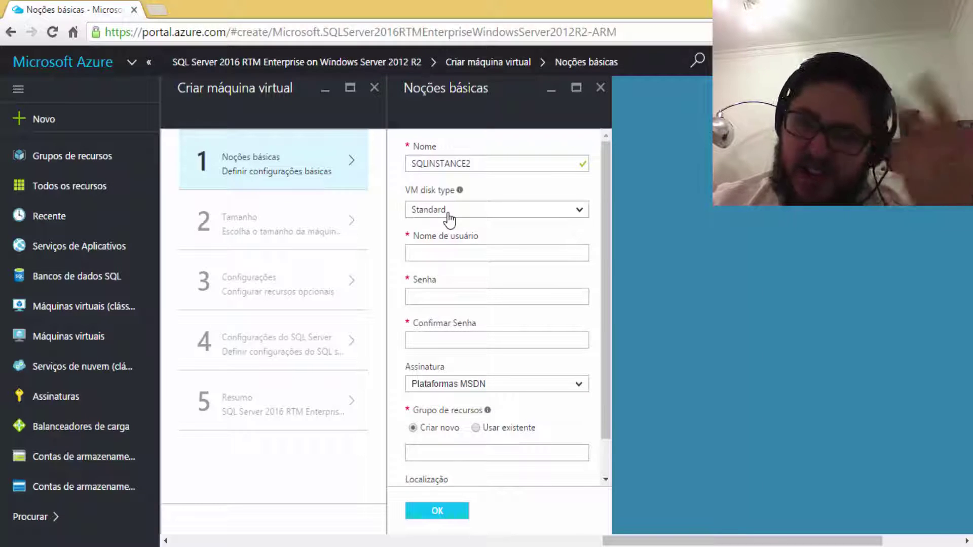
click(437, 252)
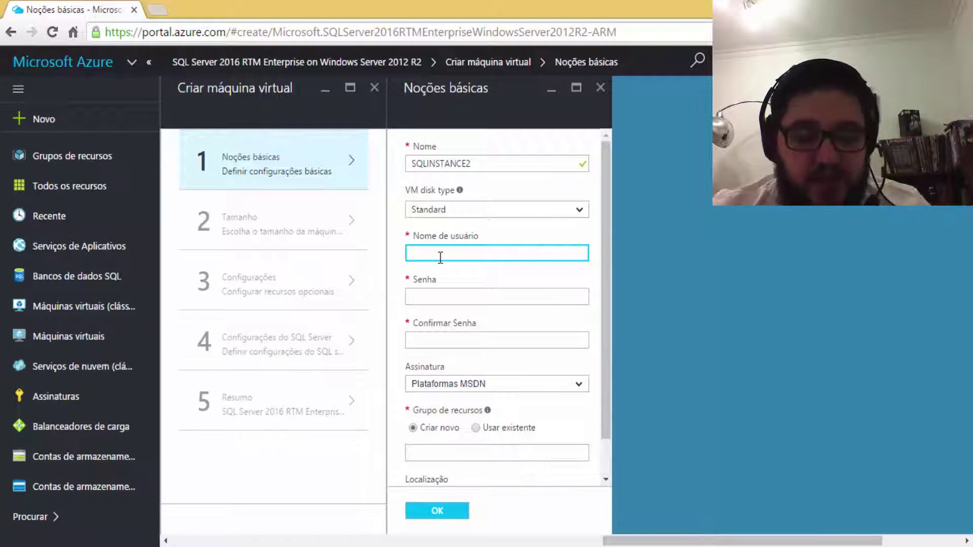
Enter the administrator username and a password, confirming the password a second time
text(vfava)
key(Tab)
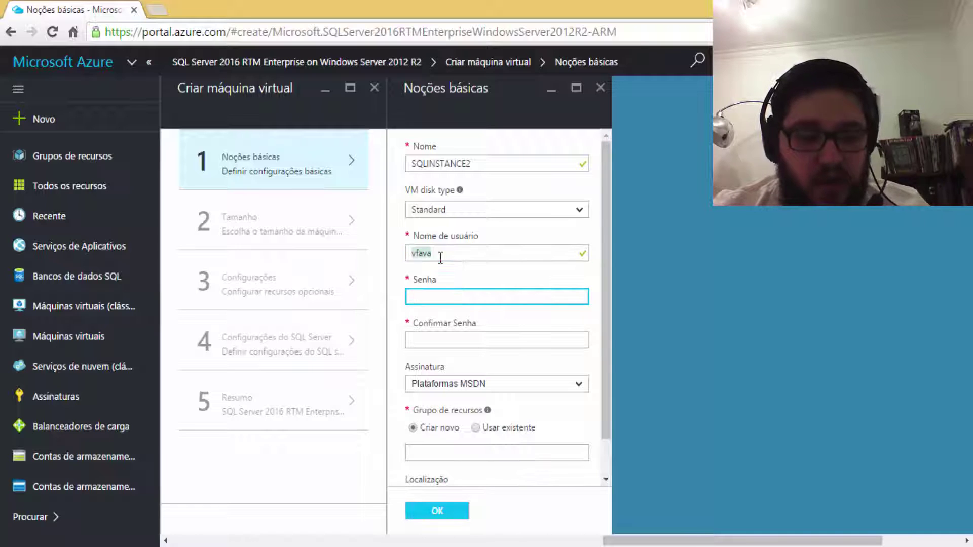
text(************)
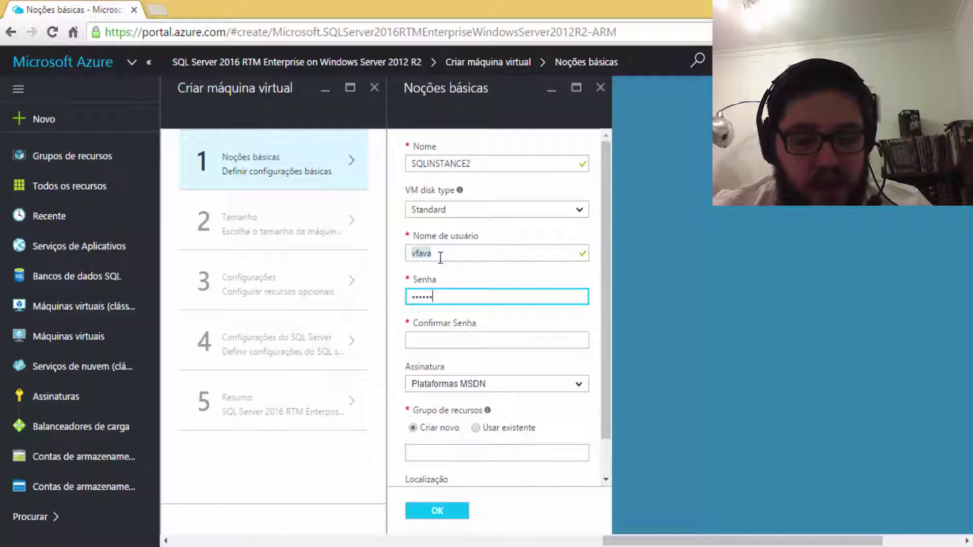
text(******)
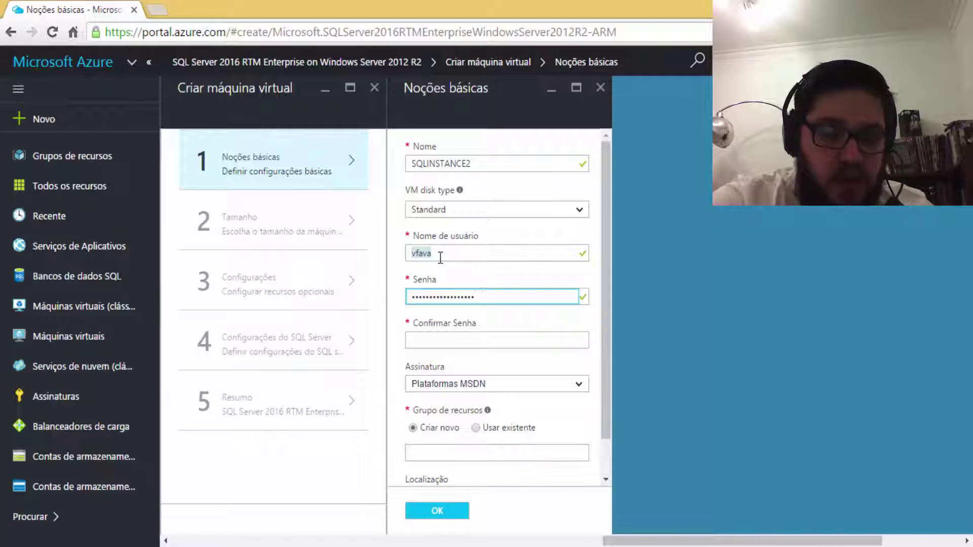
text(******)
key(Tab)
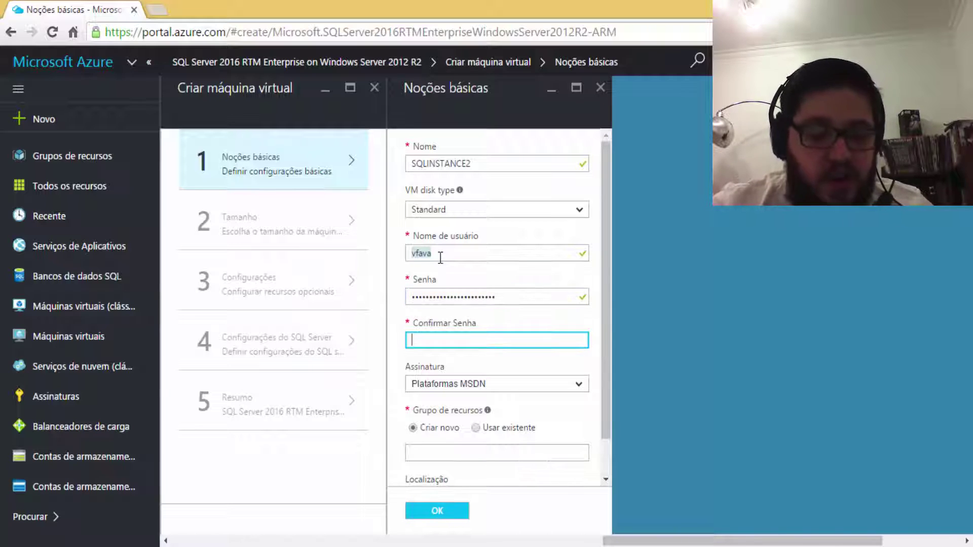
text(***********)
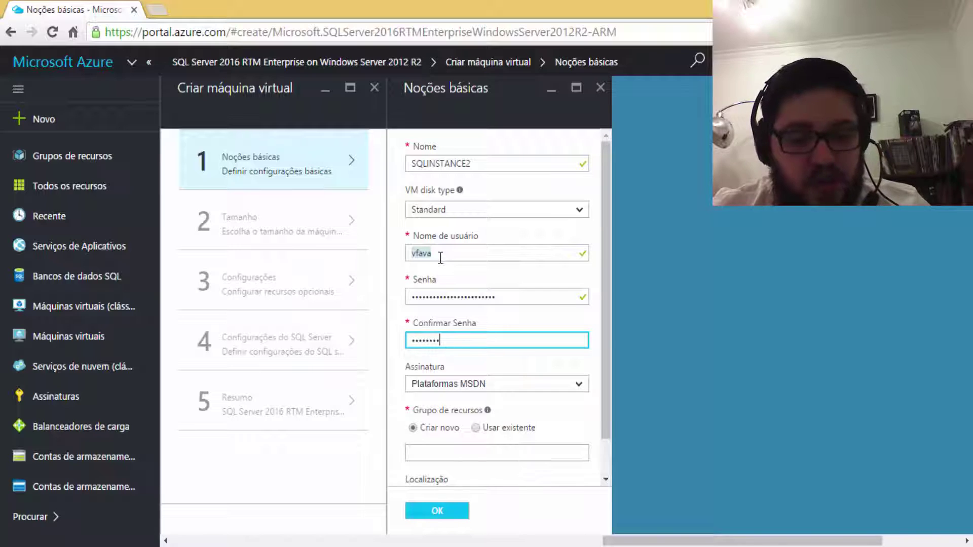
text(*)
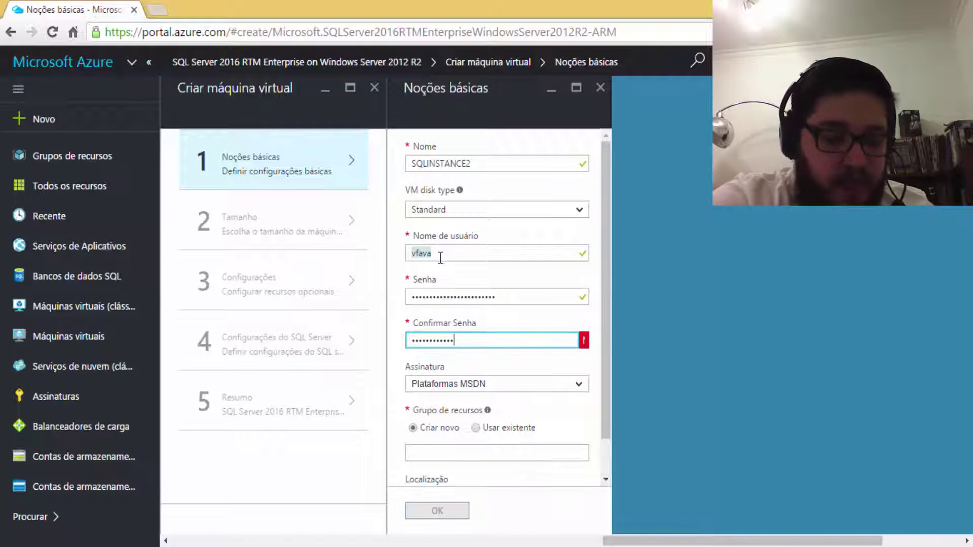
text(********)
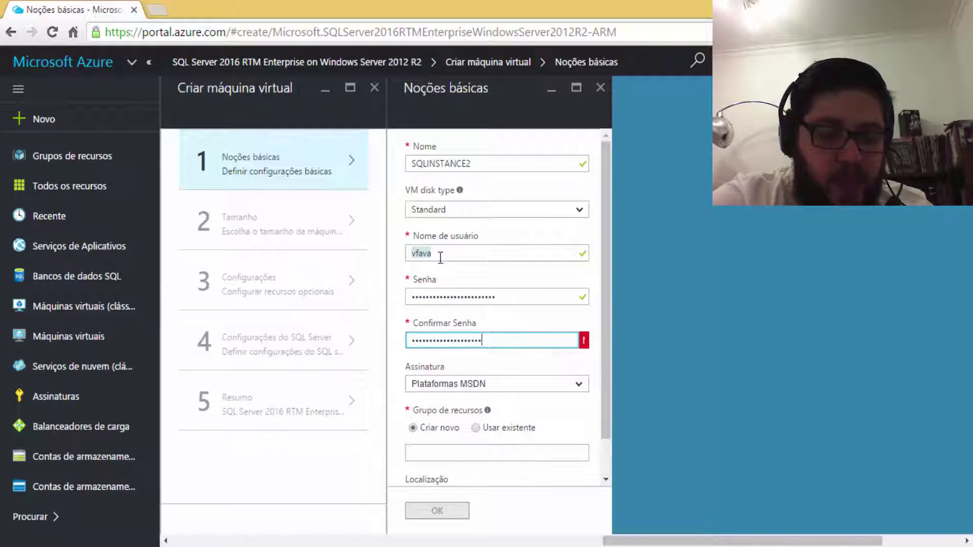
text(****)
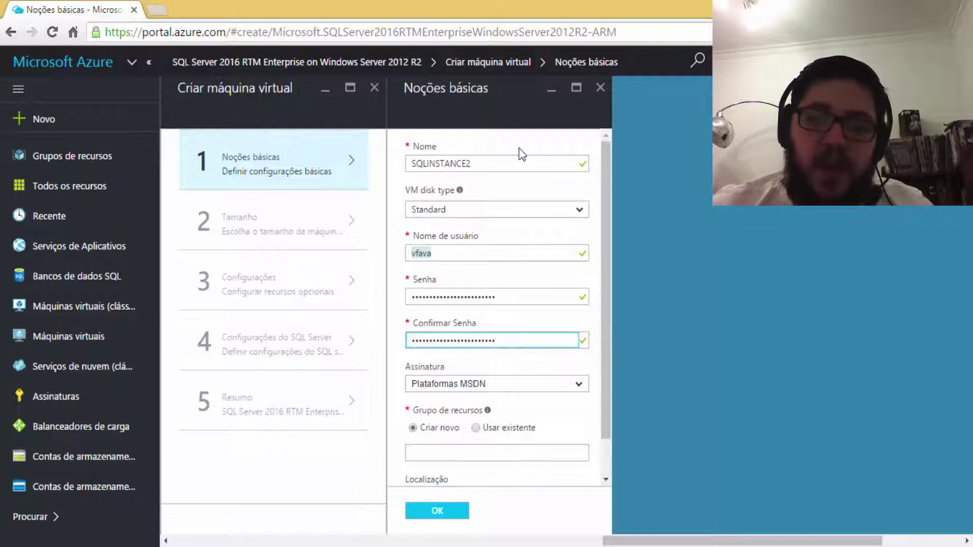
click(562, 369)
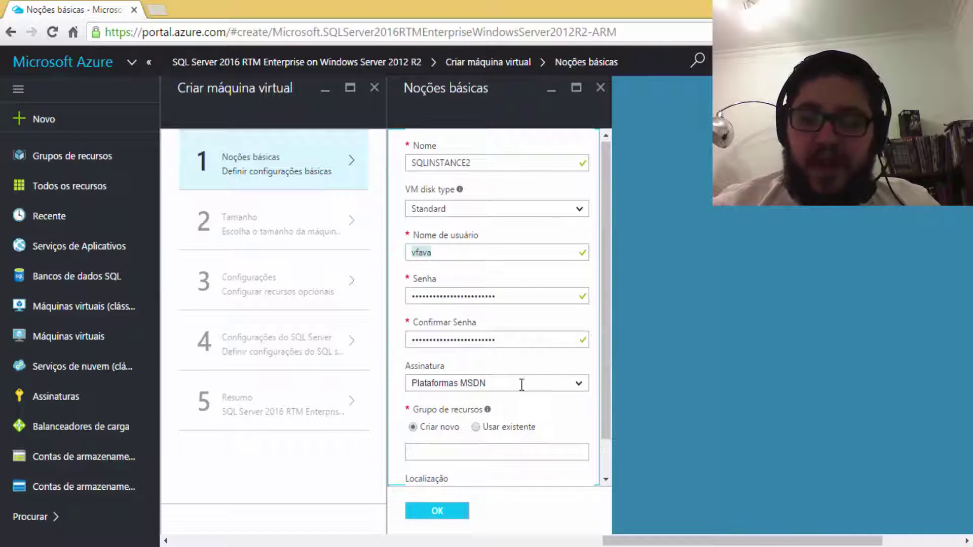
Place the VM in the existing resource group GPR_SQL1 (Usar existente)
scroll(522, 385, down, 1)
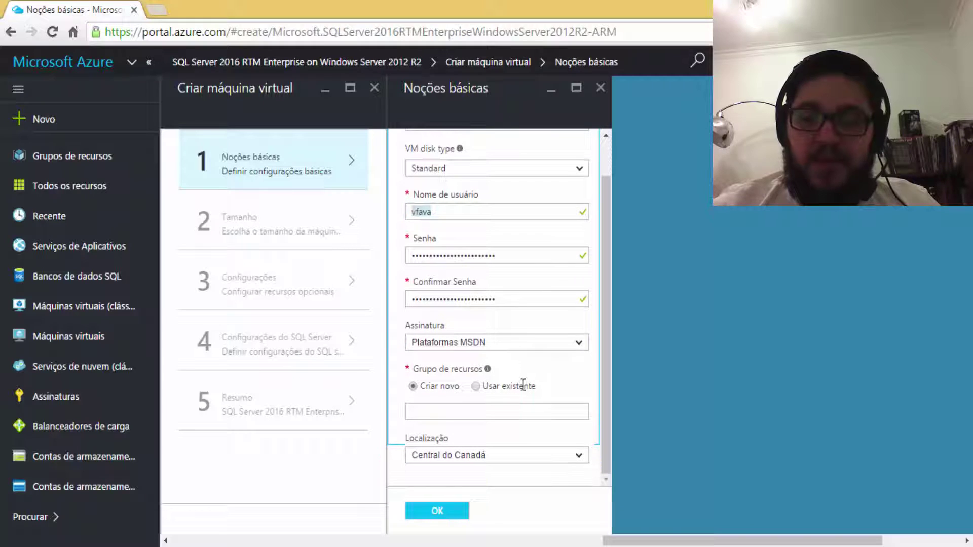
click(524, 413)
click(483, 389)
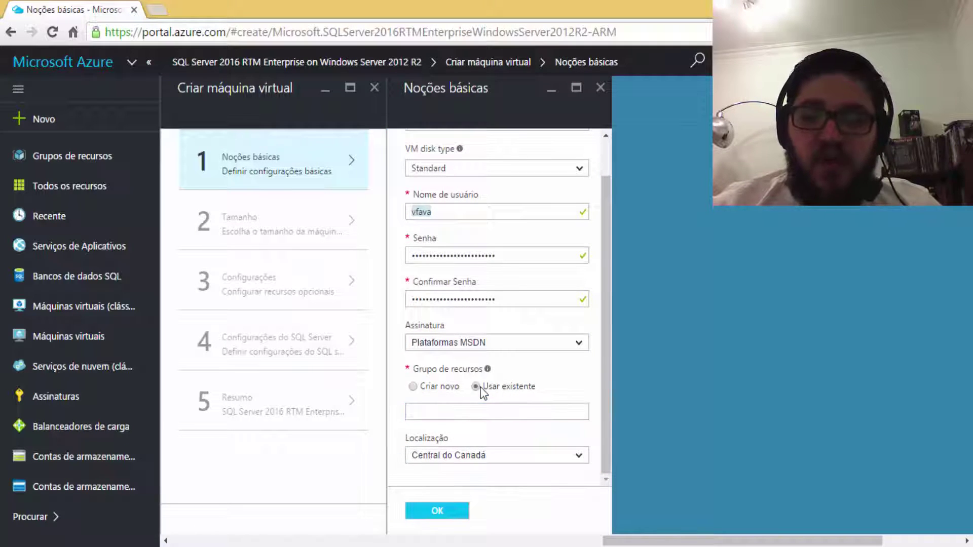
scroll(507, 390, up, 1)
click(567, 441)
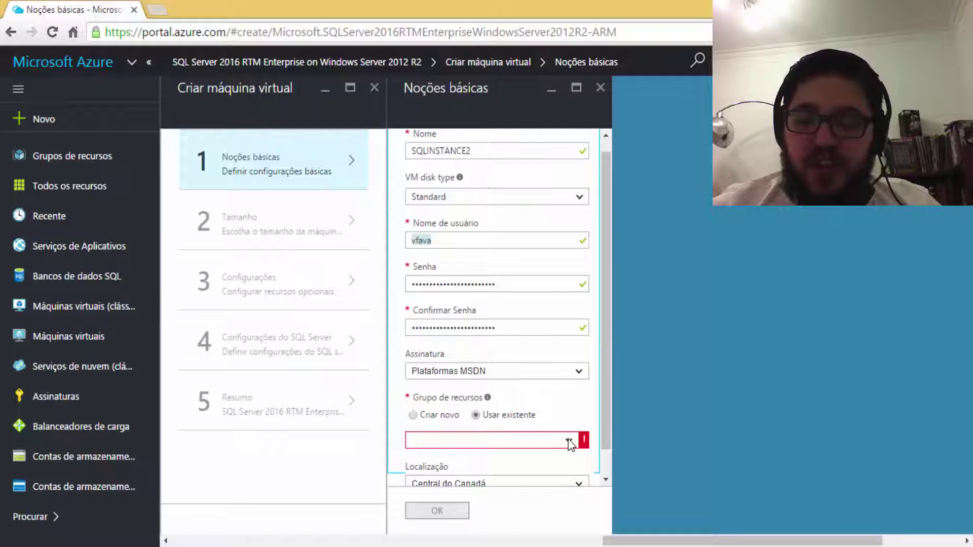
click(569, 441)
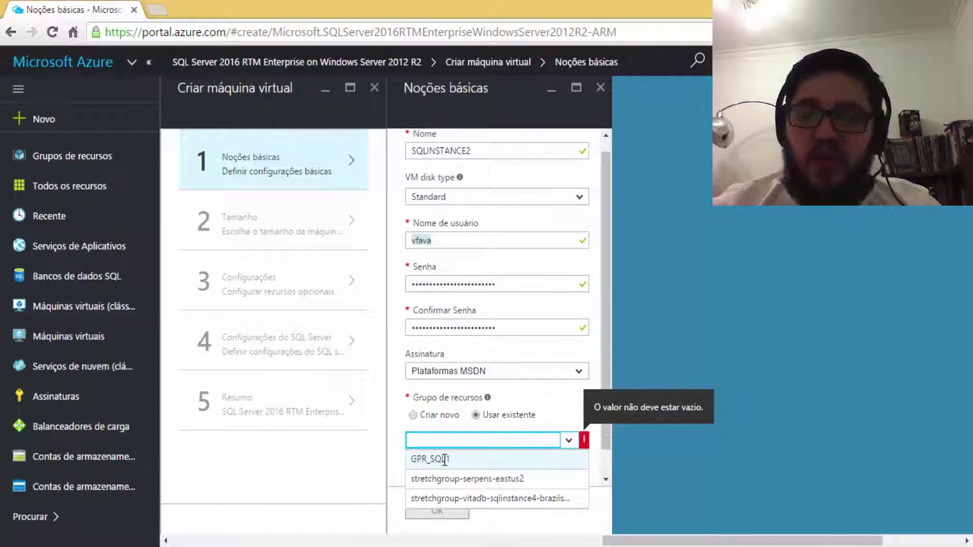
click(444, 460)
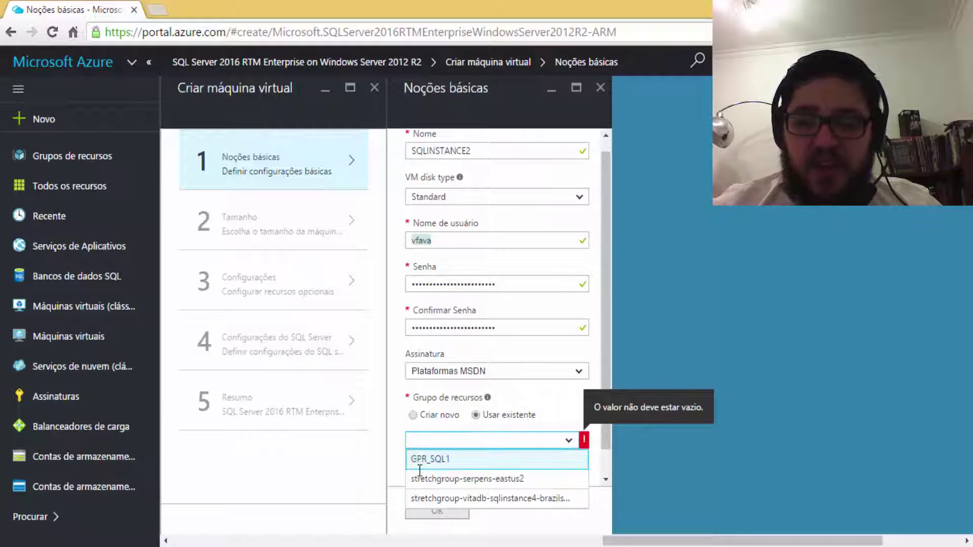
click(452, 465)
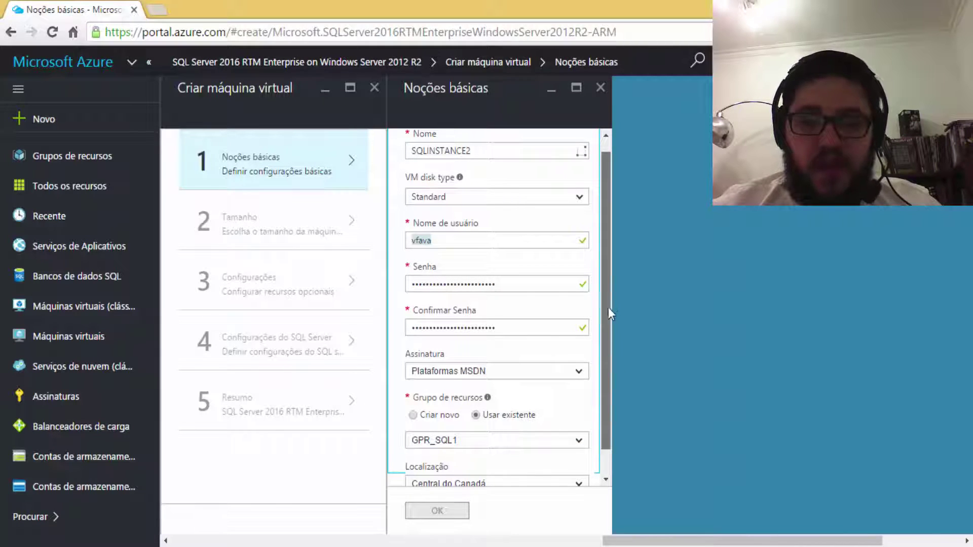
scroll(604, 355, down, 1)
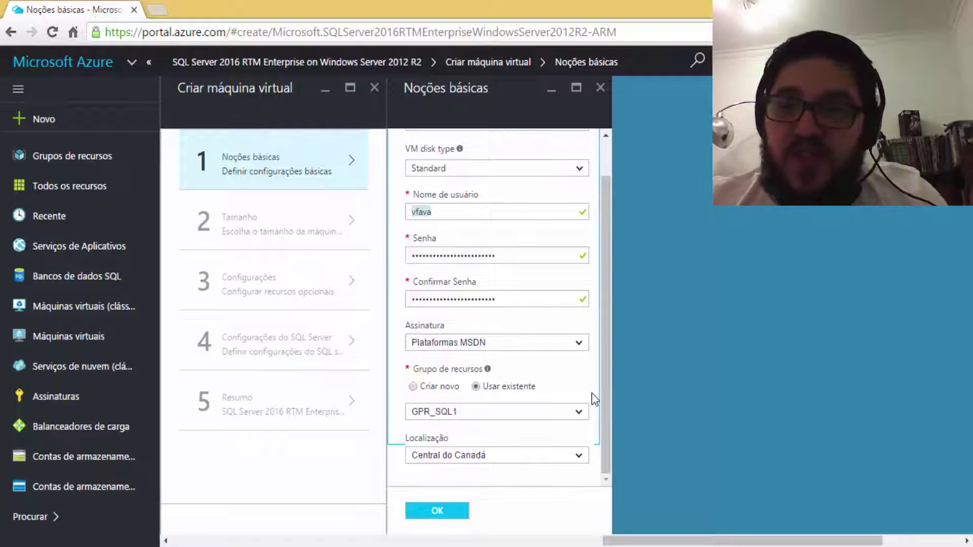
Set the VM location to Central do Canadá after briefly trying Sul do Brasil
click(577, 456)
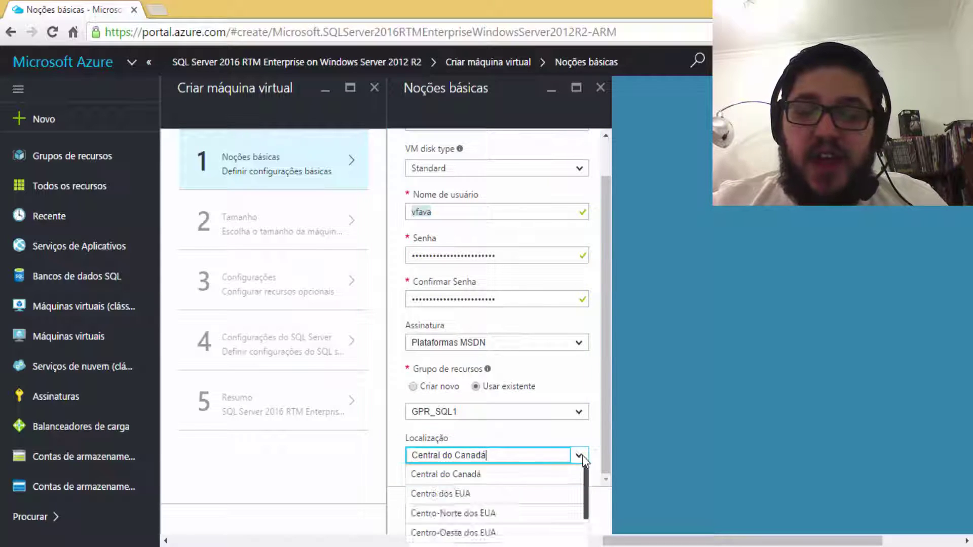
click(582, 456)
click(582, 456)
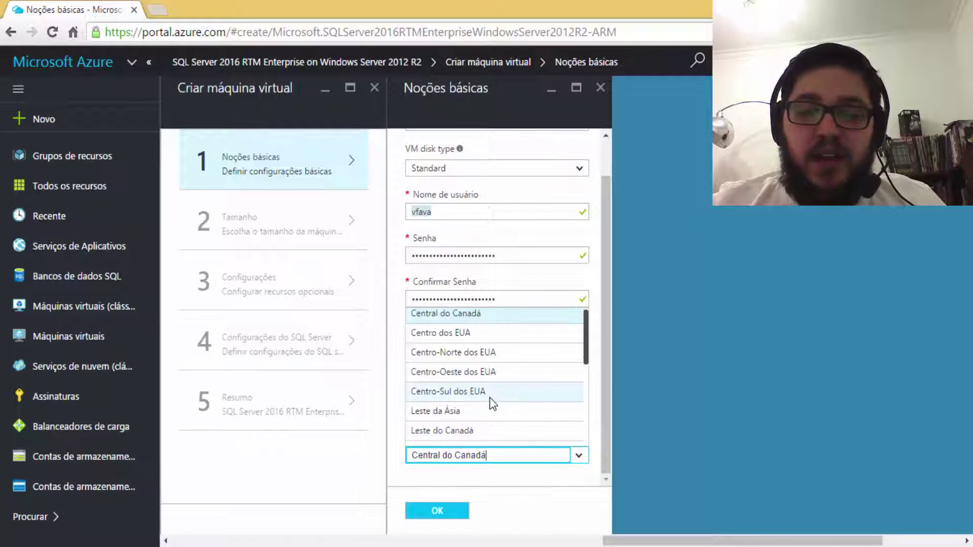
scroll(488, 402, down, 5)
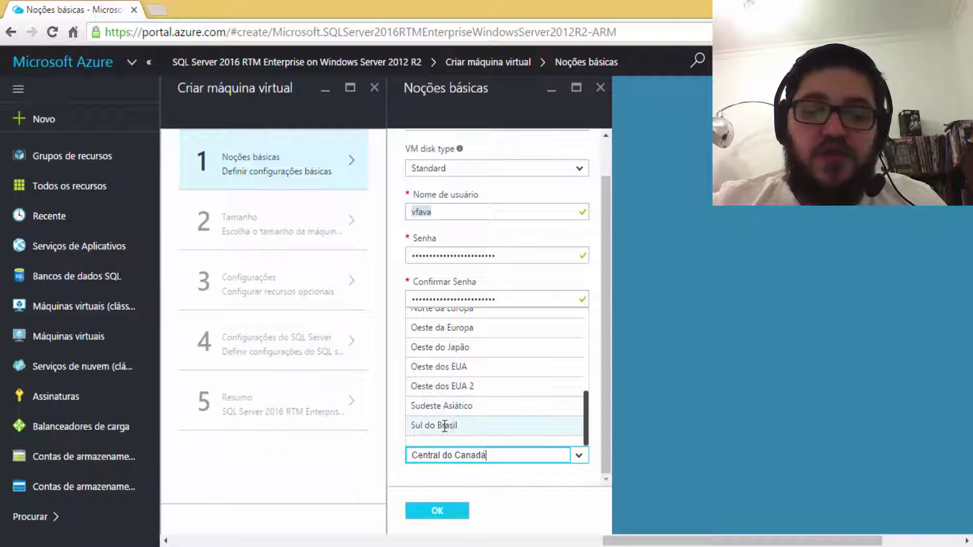
click(451, 427)
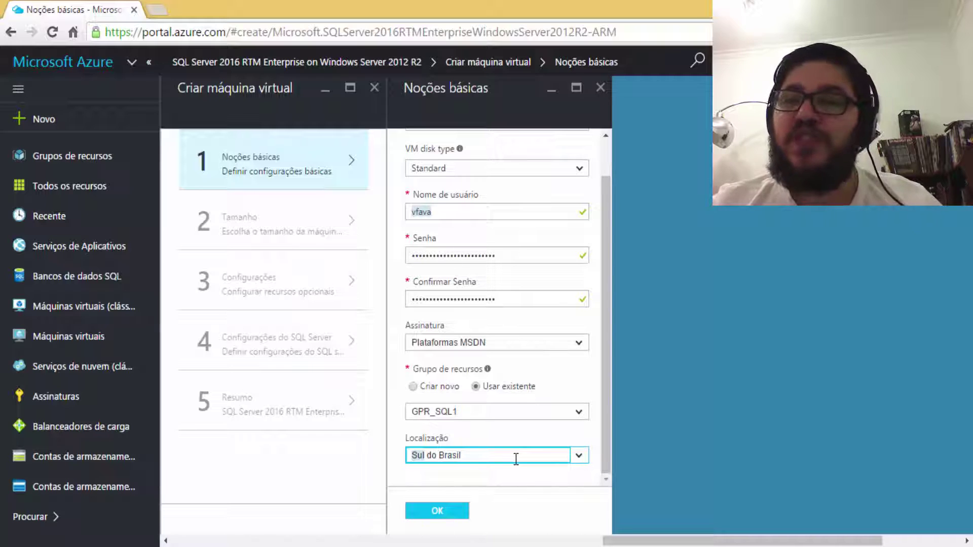
click(585, 456)
scroll(467, 496, up, 3)
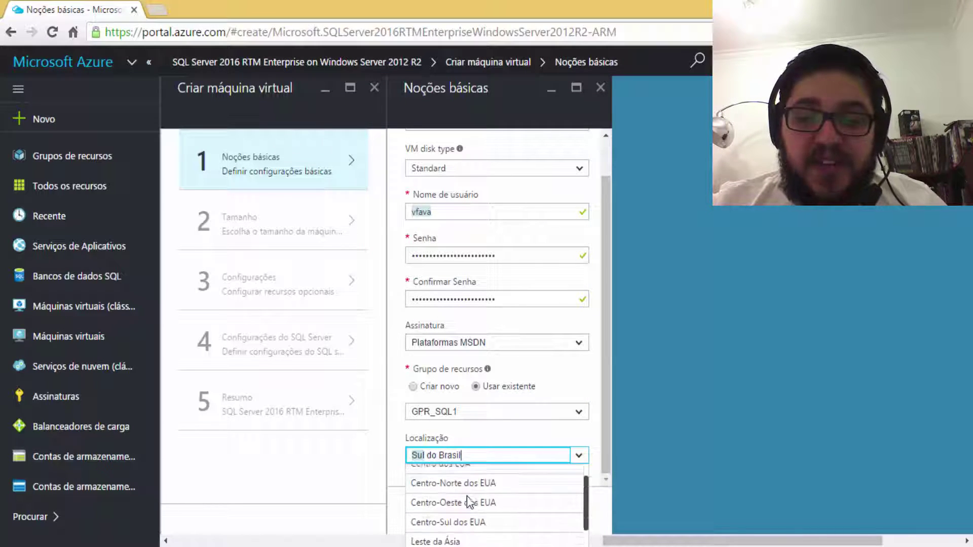
scroll(467, 501, up, 2)
click(460, 471)
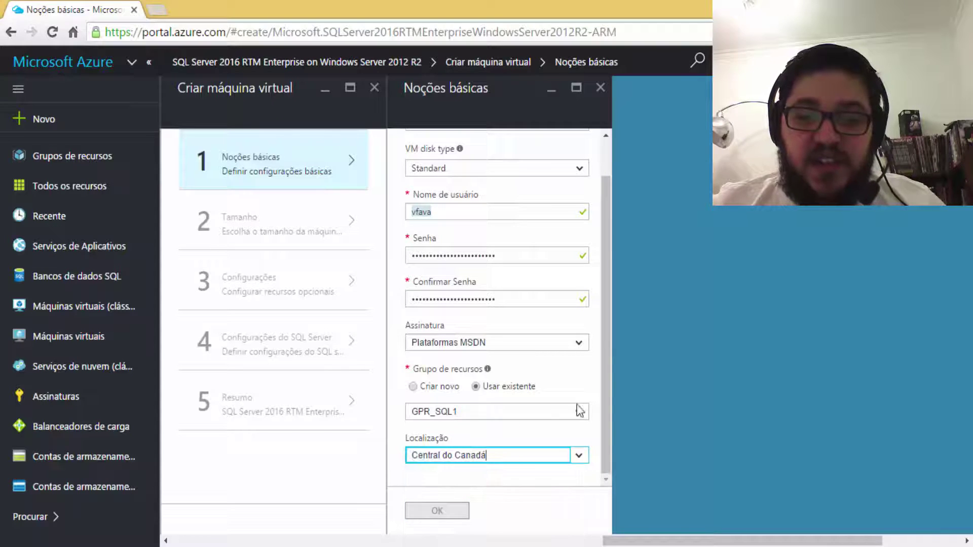
click(590, 388)
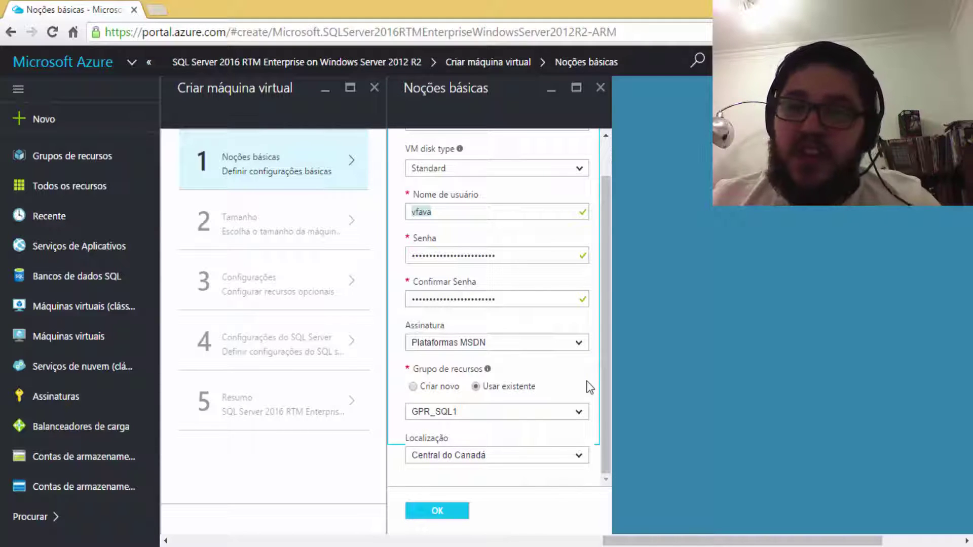
scroll(579, 296, up, 1)
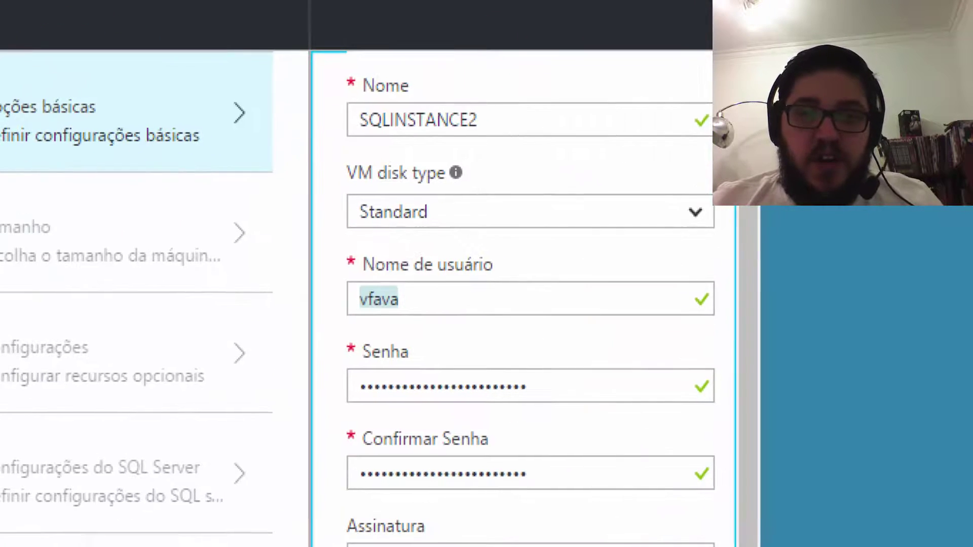
mouse_move(328, 61)
mouse_down()
mouse_move(630, 155)
mouse_move(724, 156)
mouse_up()
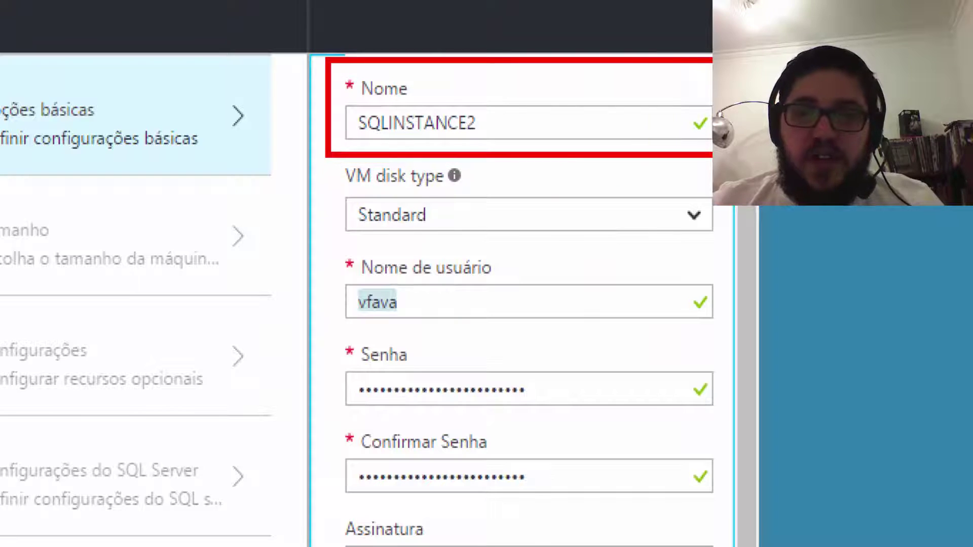
mouse_move(331, 185)
mouse_down()
mouse_move(678, 239)
mouse_move(731, 237)
mouse_up()
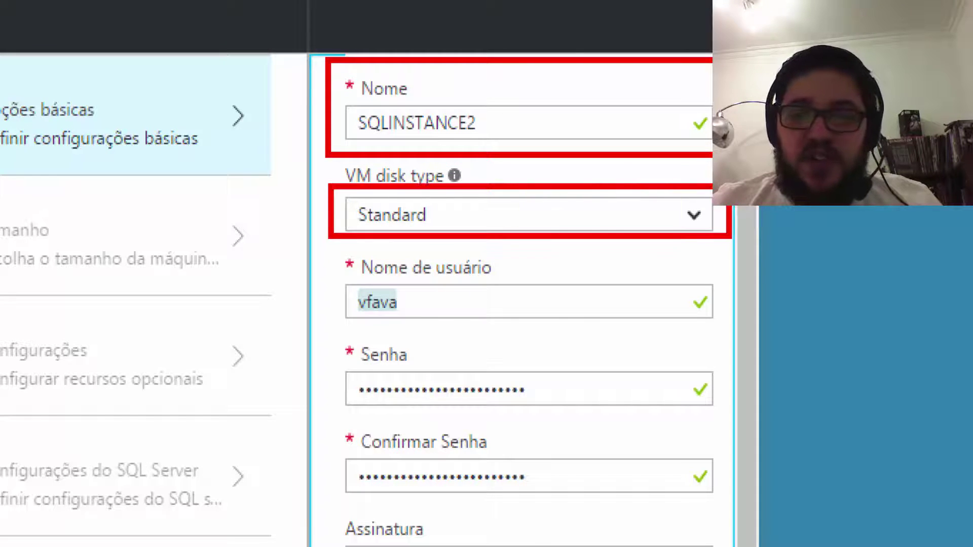
mouse_move(326, 252)
mouse_down()
mouse_move(596, 499)
mouse_move(726, 502)
mouse_up()
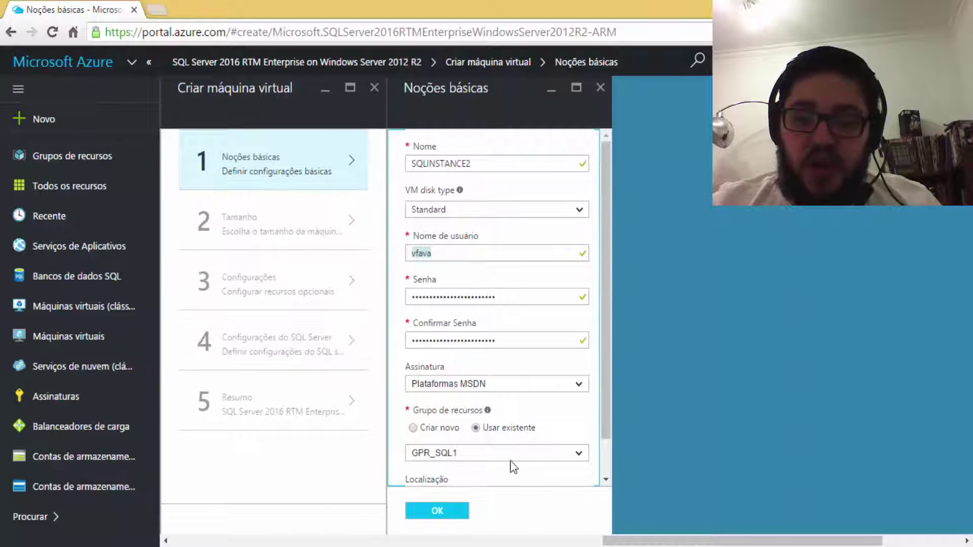
scroll(514, 467, down, 1)
Validate the Noções básicas settings and browse the Escolha um tamanho VM size cards
click(437, 511)
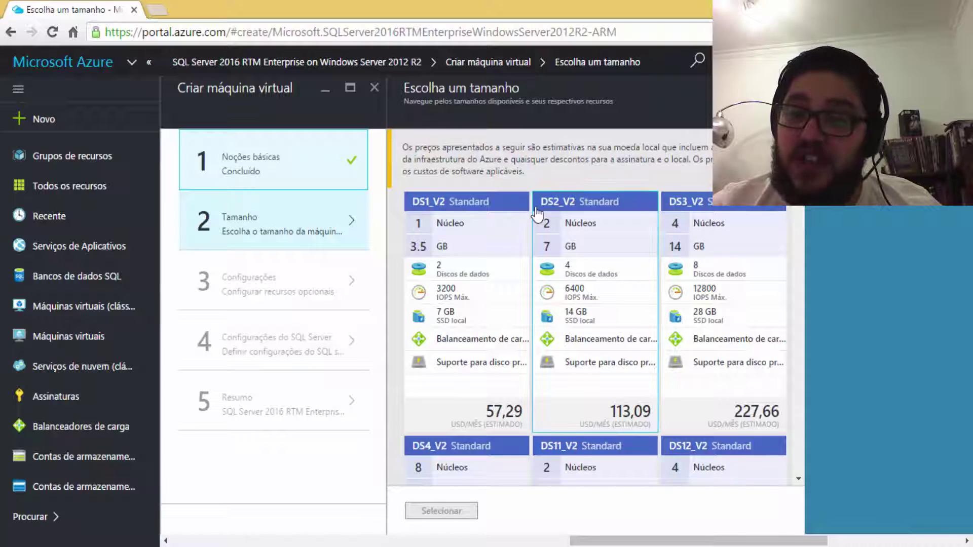
scroll(531, 201, down, 3)
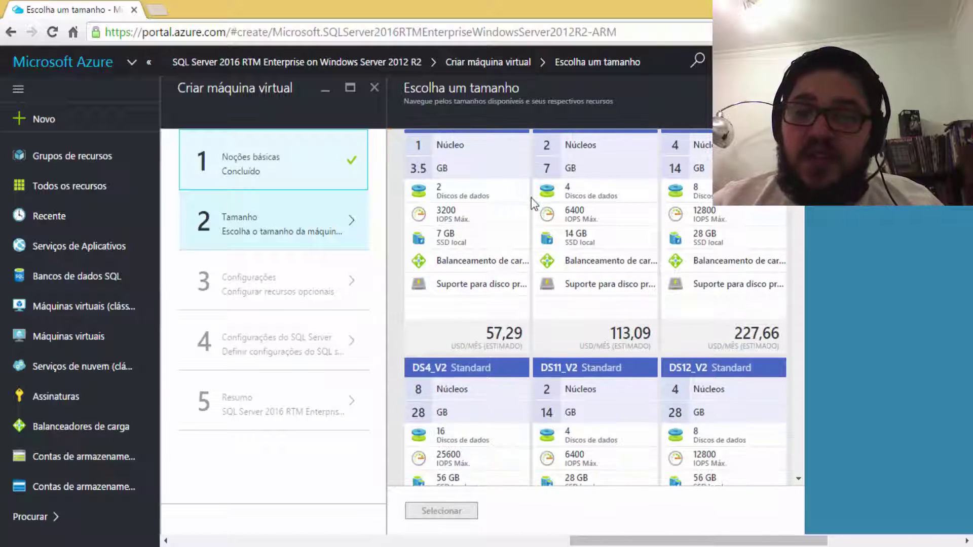
scroll(531, 202, down, 15)
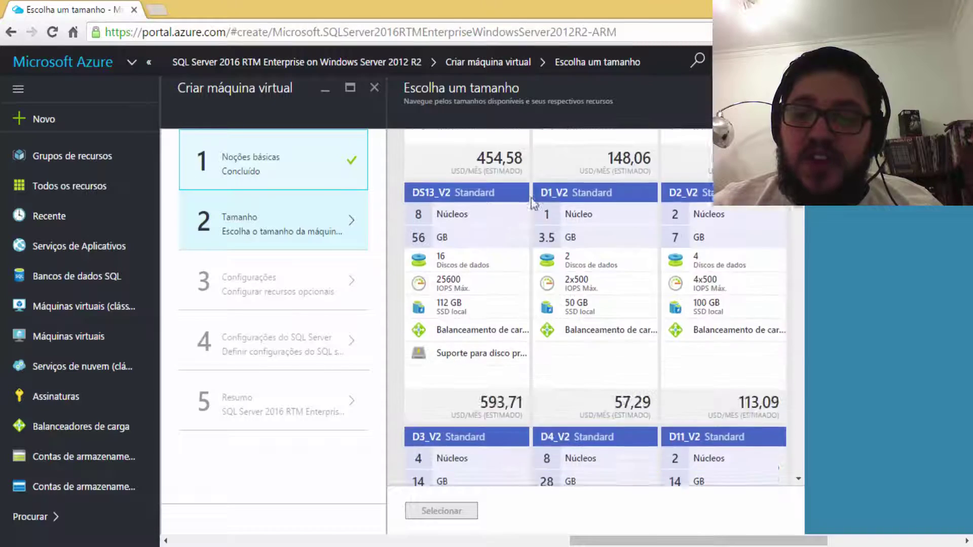
drag(798, 226, 799, 400)
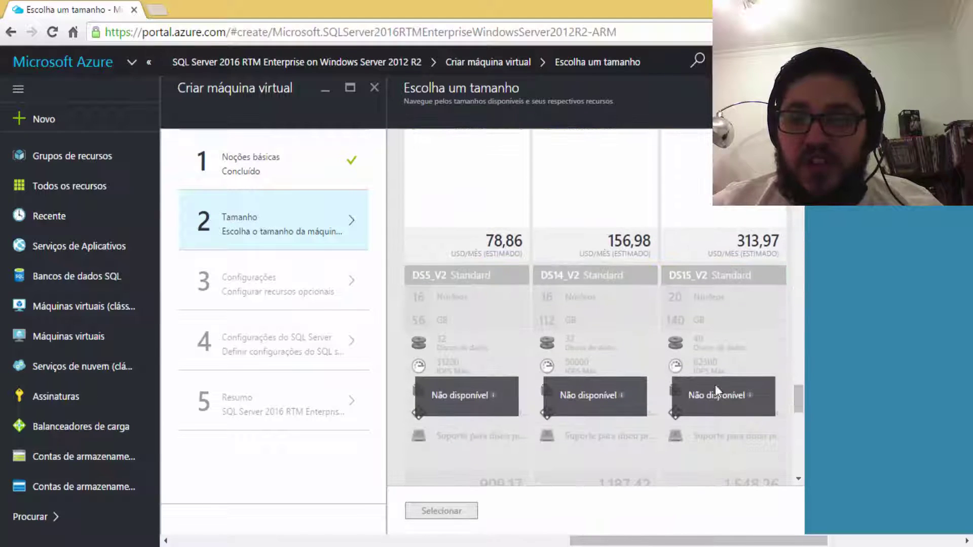
click(492, 397)
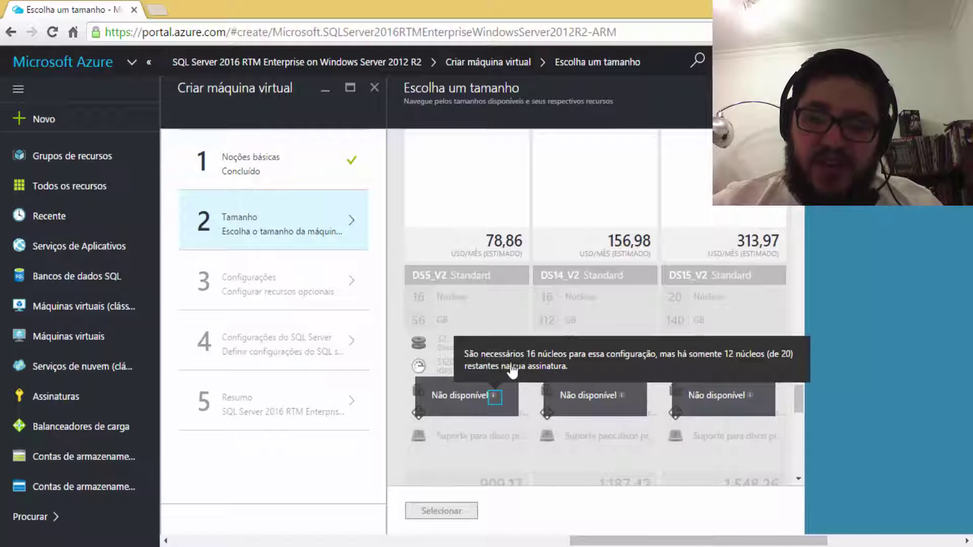
click(799, 399)
drag(799, 399, 802, 142)
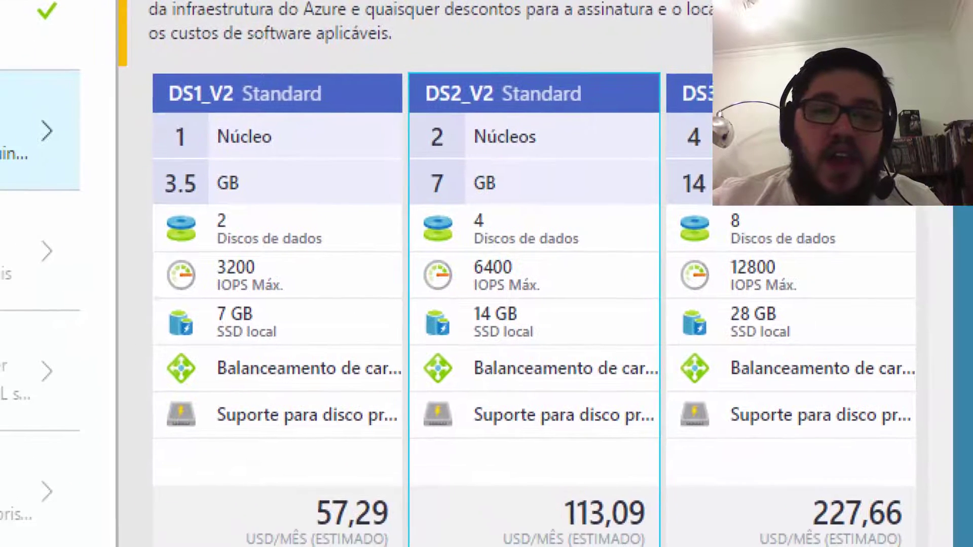
mouse_move(338, 78)
mouse_down()
mouse_move(345, 94)
mouse_move(388, 68)
mouse_up()
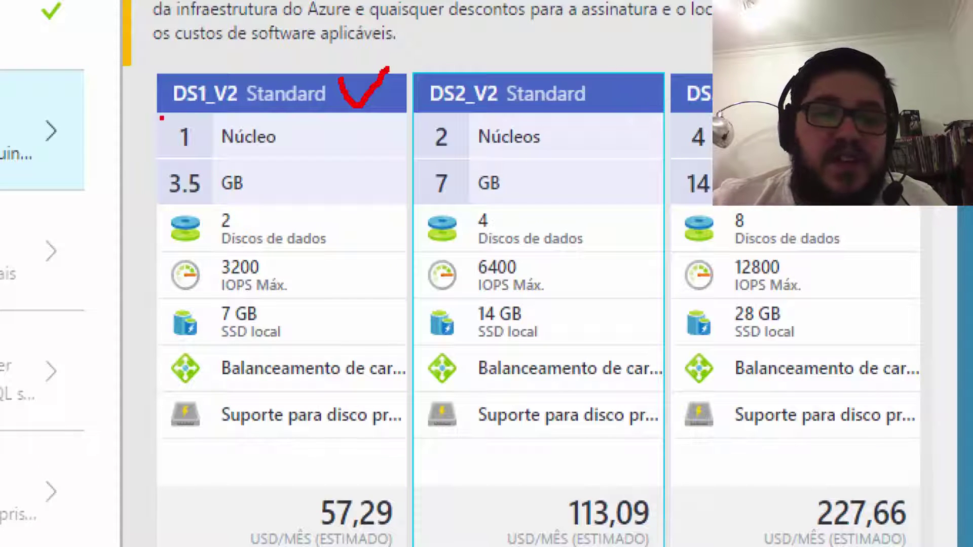
drag(154, 116, 260, 162)
drag(315, 153, 401, 151)
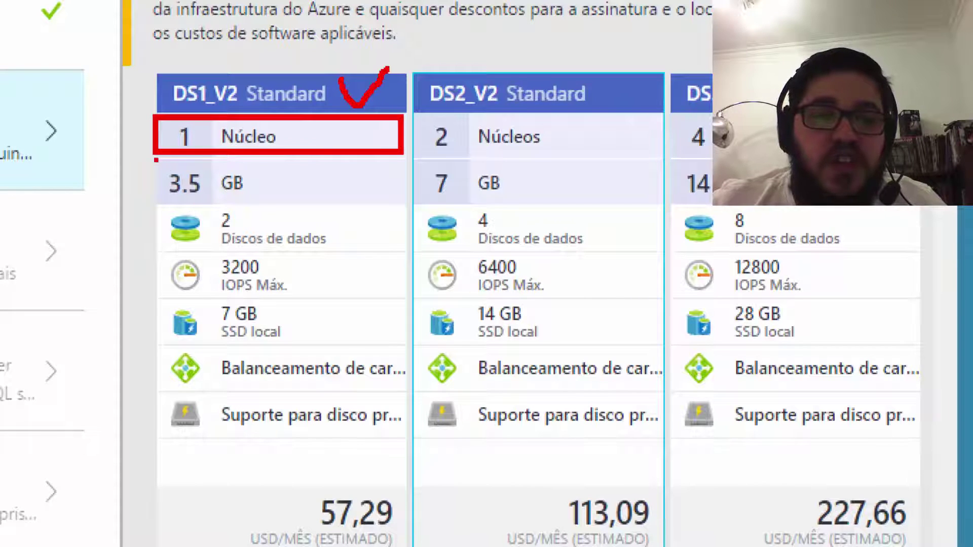
mouse_move(156, 160)
mouse_down()
mouse_move(299, 210)
mouse_move(398, 199)
mouse_up()
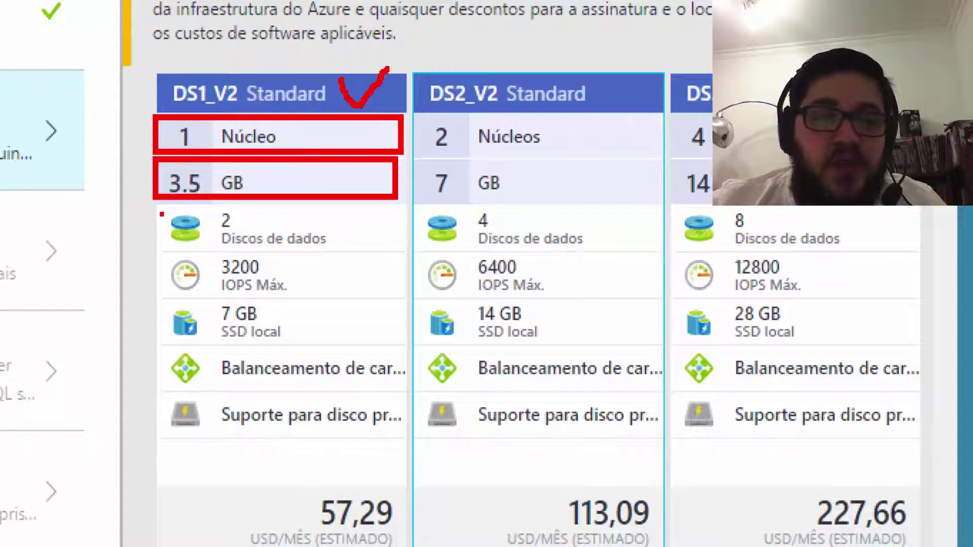
mouse_move(161, 214)
mouse_down()
mouse_move(187, 232)
mouse_move(316, 250)
mouse_move(421, 252)
mouse_move(403, 251)
mouse_up()
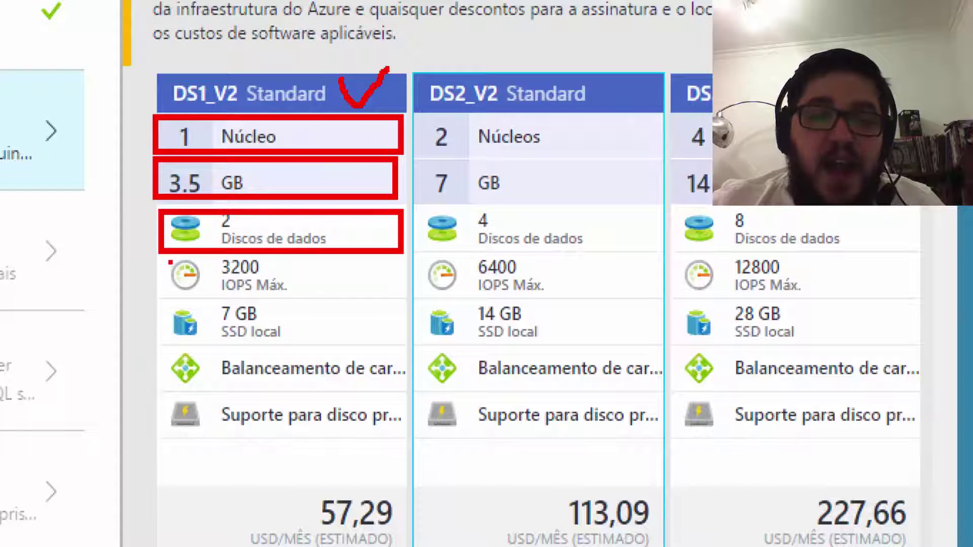
mouse_move(161, 260)
mouse_down()
mouse_move(197, 290)
mouse_move(348, 292)
mouse_up()
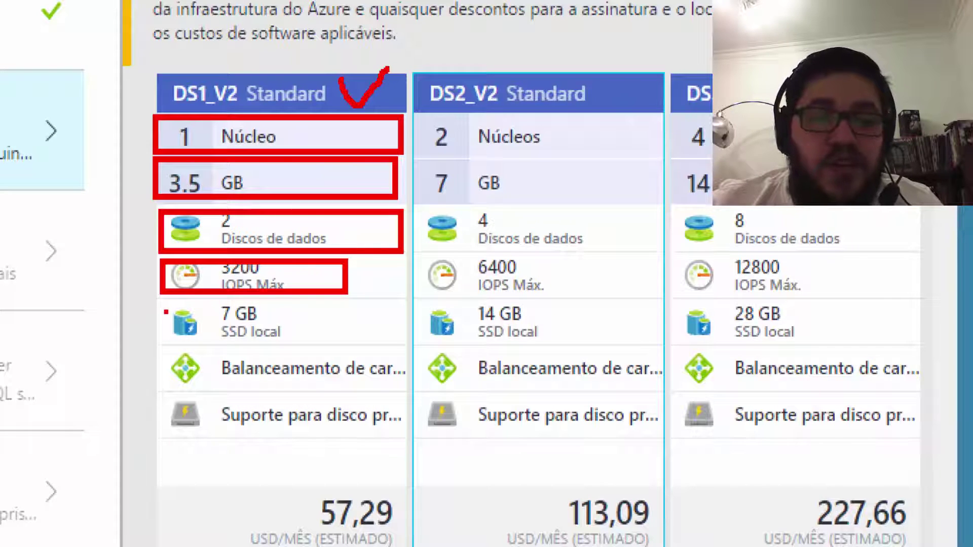
mouse_move(167, 306)
mouse_down()
mouse_move(282, 347)
mouse_move(315, 346)
mouse_up()
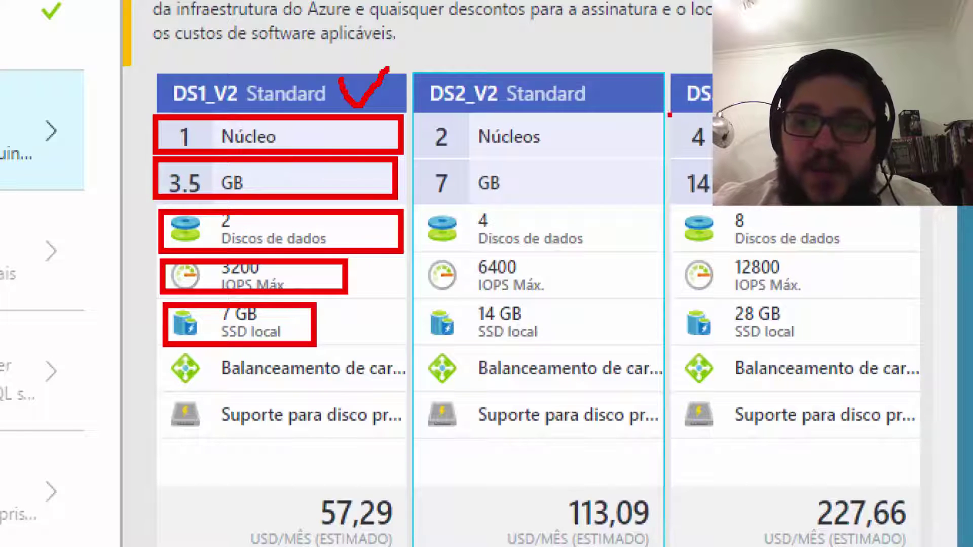
mouse_move(670, 115)
mouse_down()
mouse_move(682, 164)
mouse_move(730, 222)
mouse_move(730, 196)
mouse_up()
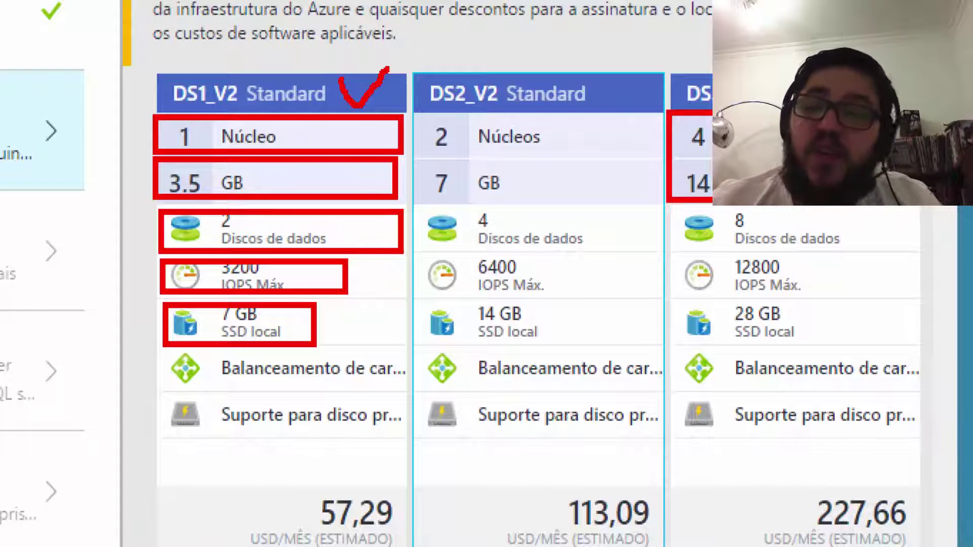
mouse_move(674, 207)
mouse_down()
mouse_move(835, 253)
mouse_move(901, 252)
mouse_up()
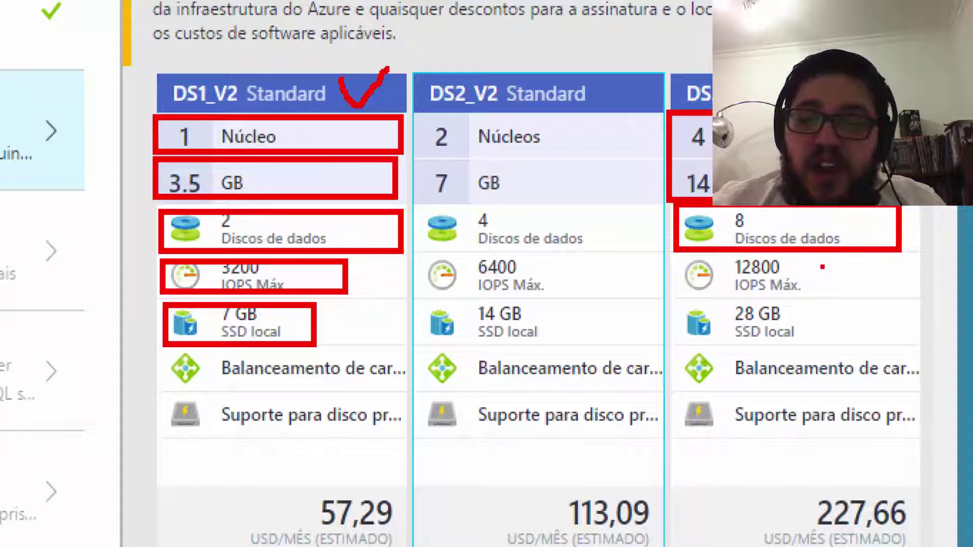
drag(811, 262, 893, 261)
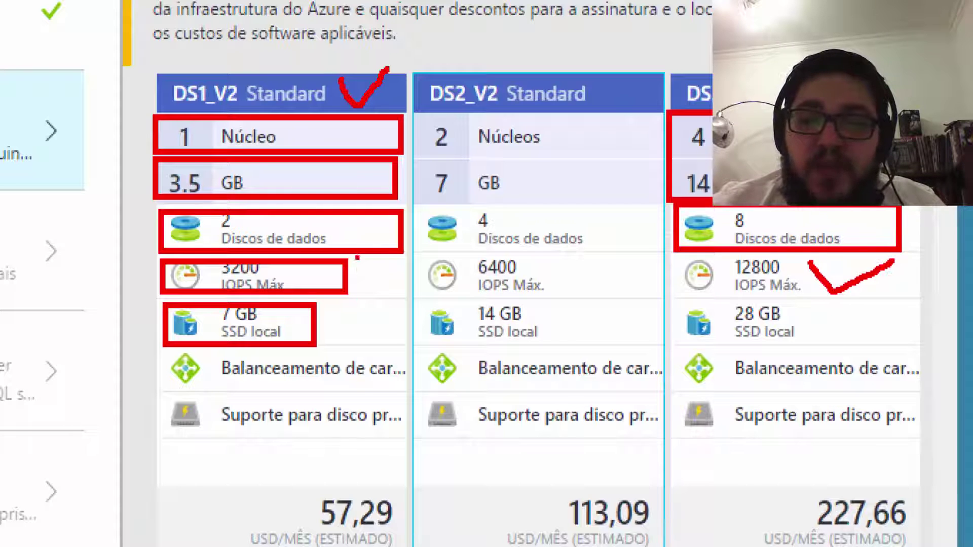
drag(367, 277, 400, 261)
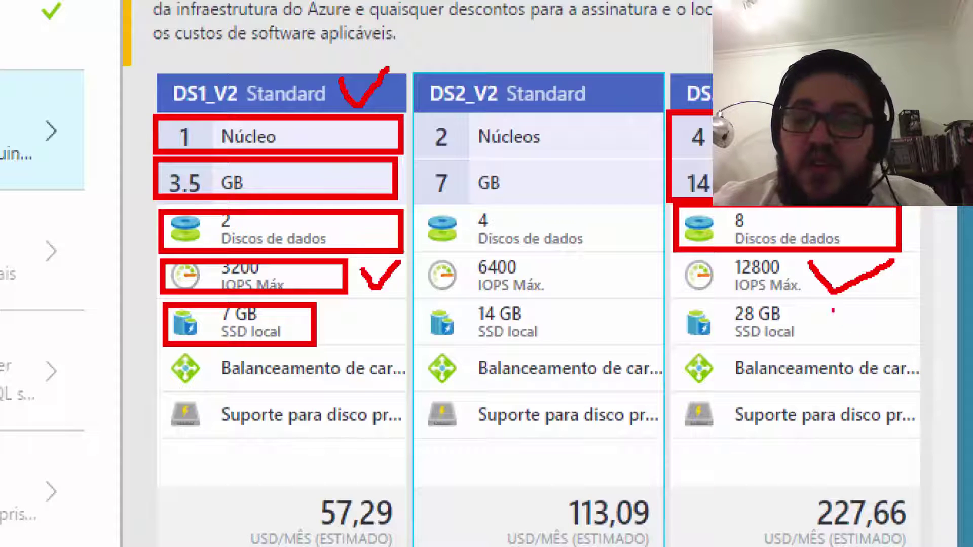
mouse_move(811, 305)
mouse_down()
mouse_move(828, 334)
mouse_move(907, 302)
mouse_up()
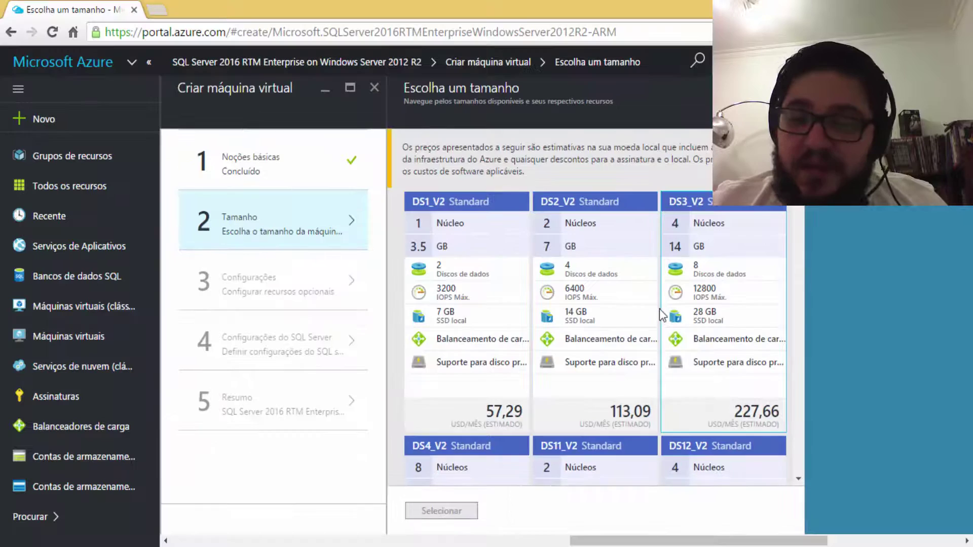
scroll(643, 325, down, 5)
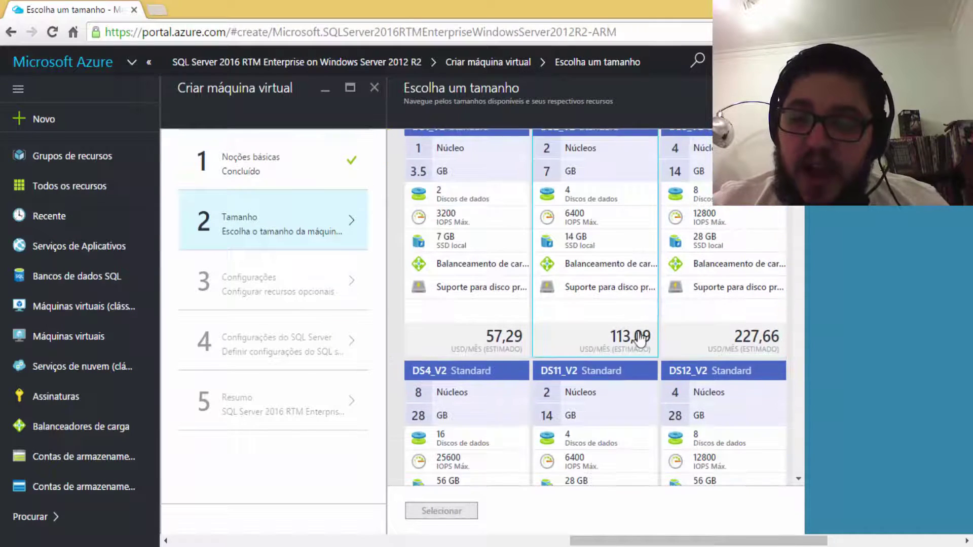
scroll(630, 339, down, 3)
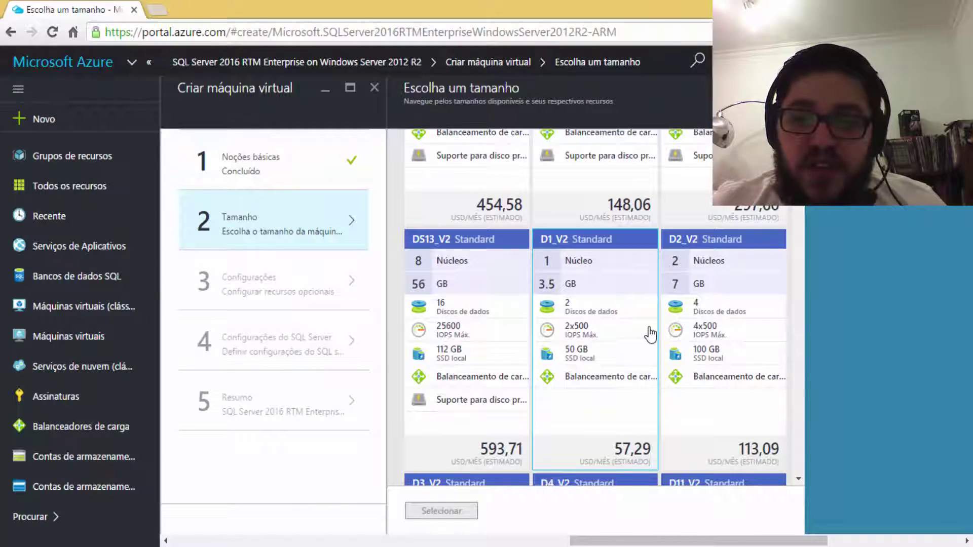
scroll(506, 353, down, 1)
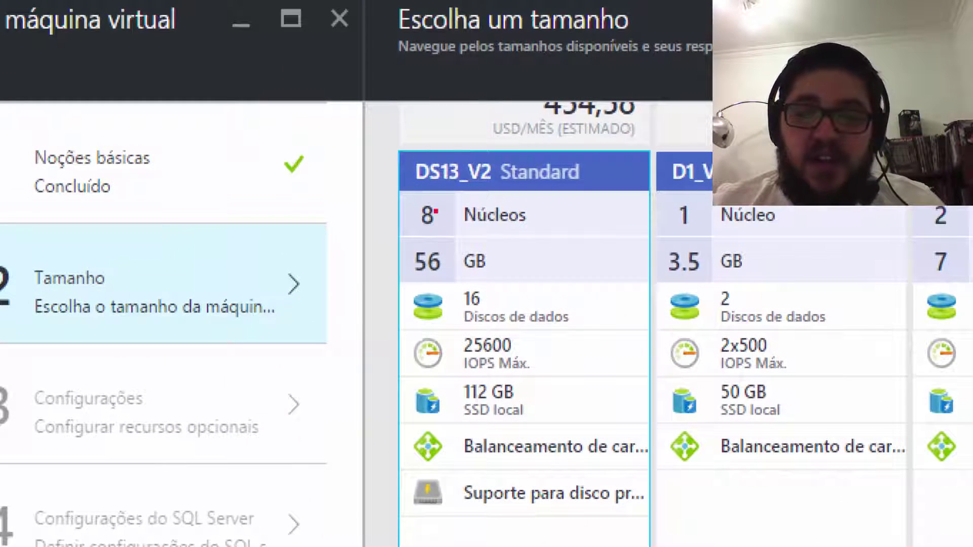
mouse_move(387, 142)
mouse_down()
mouse_move(454, 306)
mouse_move(610, 545)
mouse_move(647, 543)
mouse_up()
drag(537, 192, 599, 208)
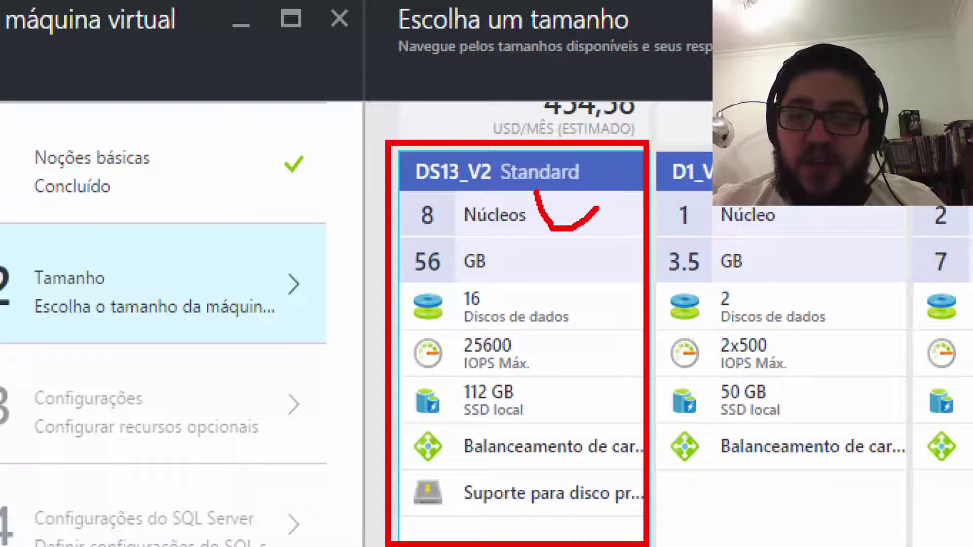
drag(518, 258, 592, 234)
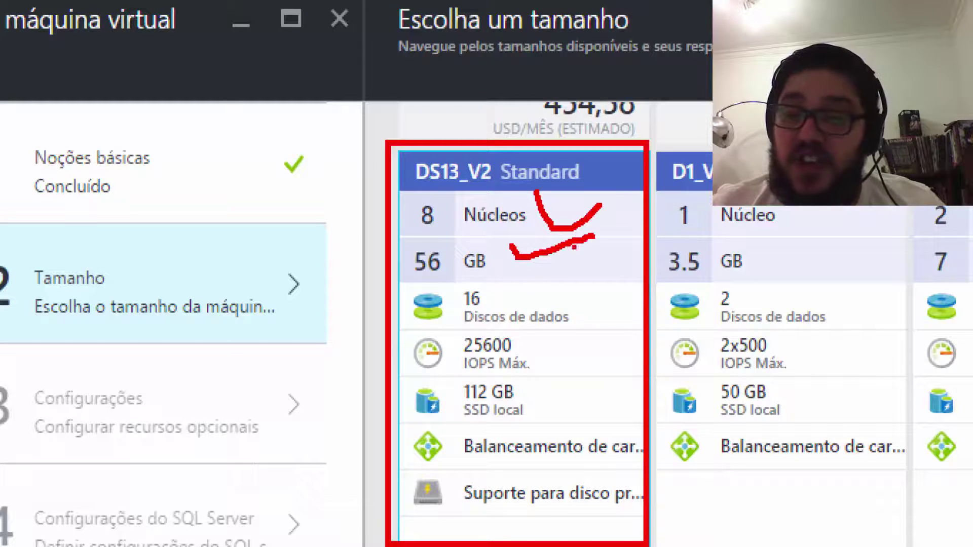
drag(585, 286, 633, 281)
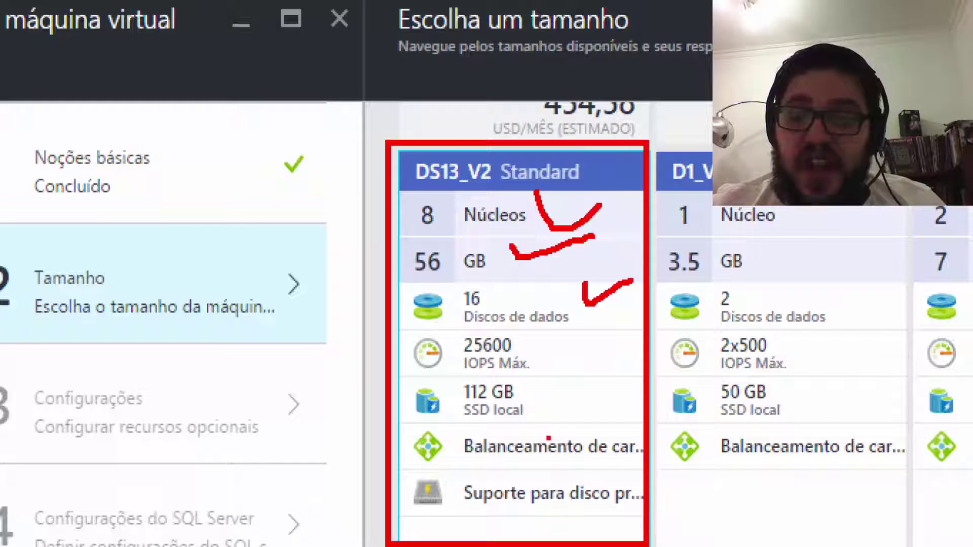
drag(537, 391, 611, 394)
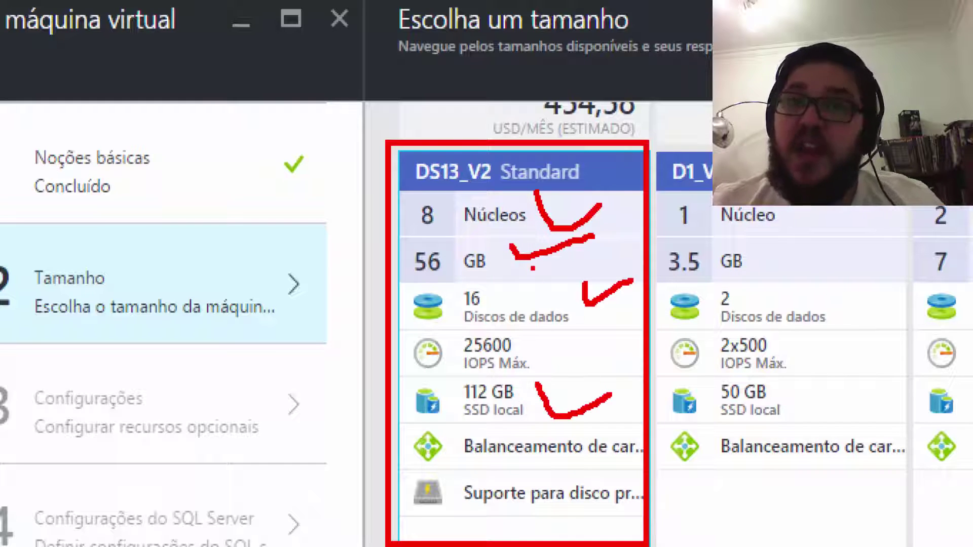
key(Escape)
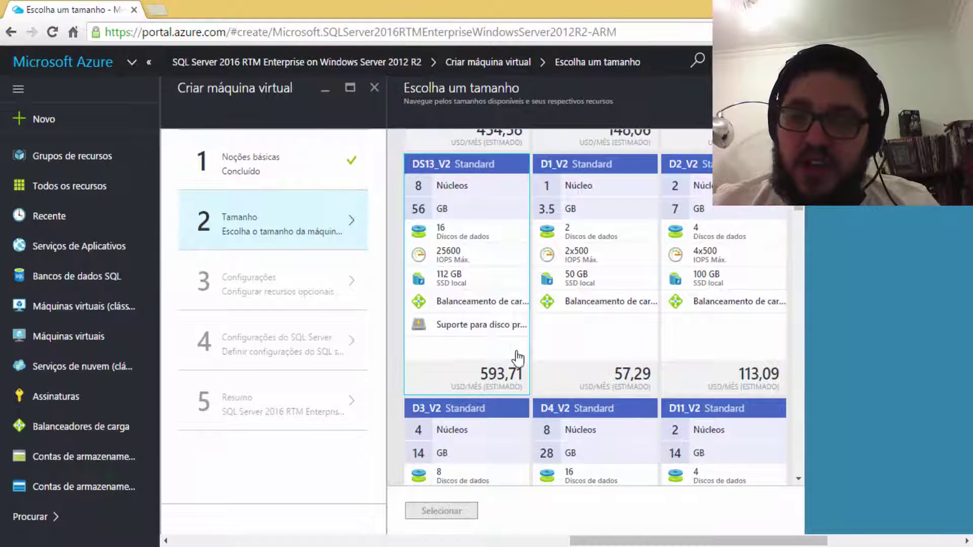
key(ctrl+1)
click(517, 408)
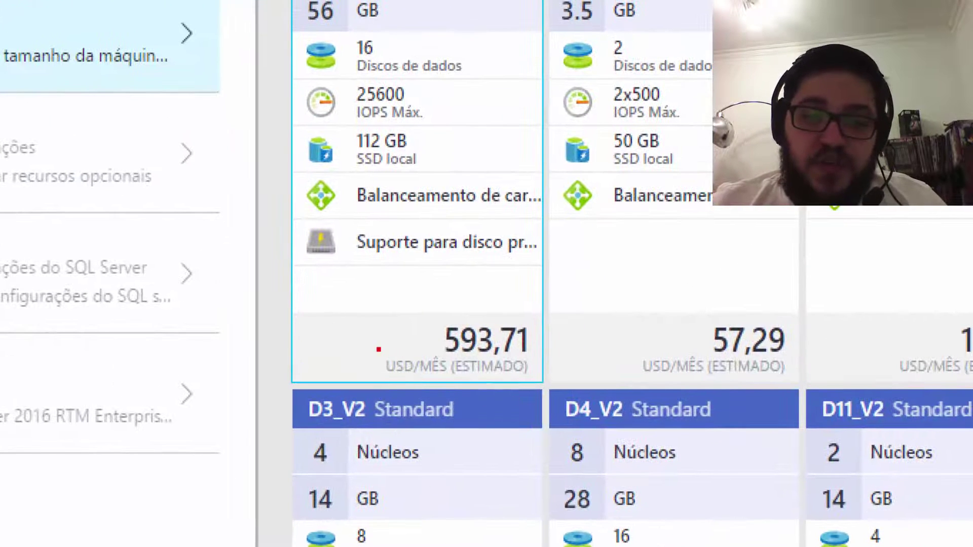
drag(348, 301, 534, 385)
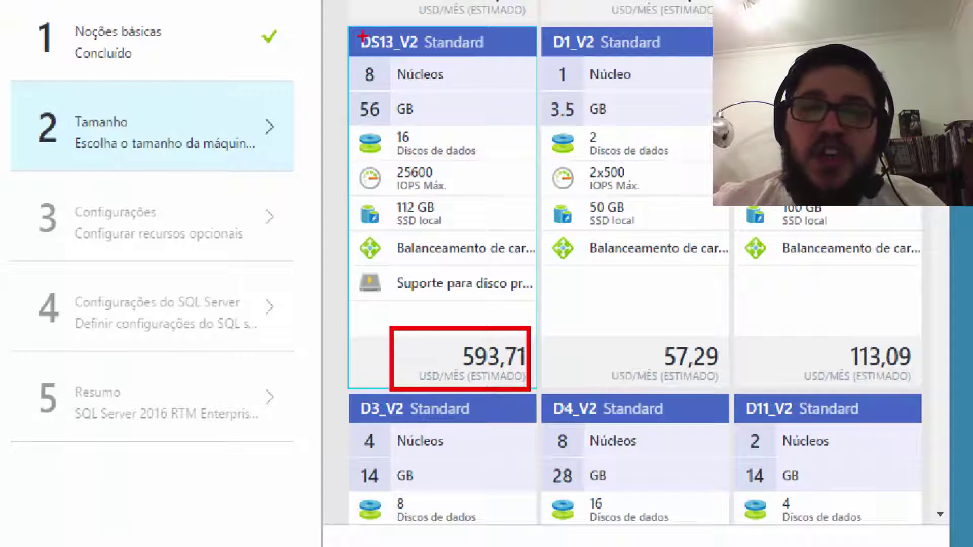
mouse_move(341, 24)
mouse_down()
mouse_move(462, 252)
mouse_move(515, 300)
mouse_move(533, 303)
mouse_up()
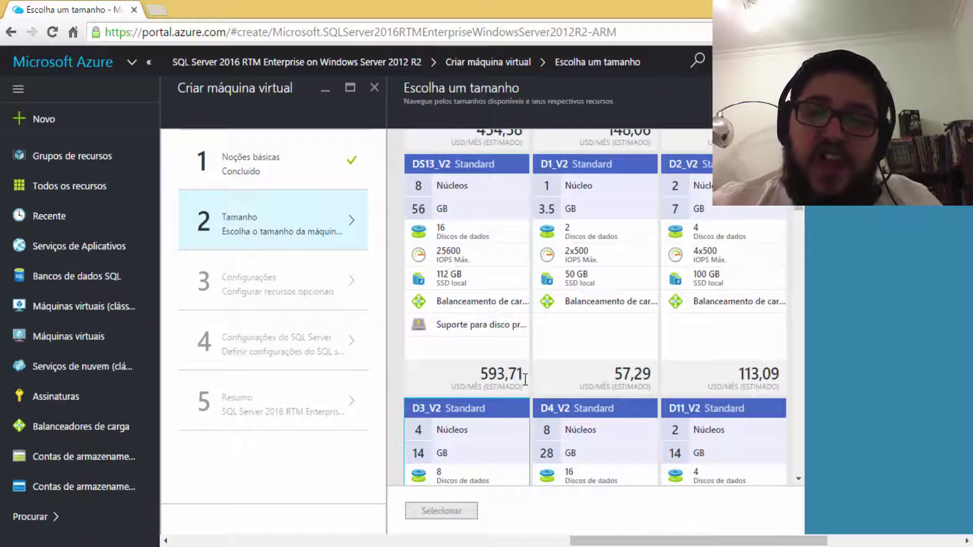
Select the DS1_V2 Standard size for the VM
scroll(472, 141, up, 2)
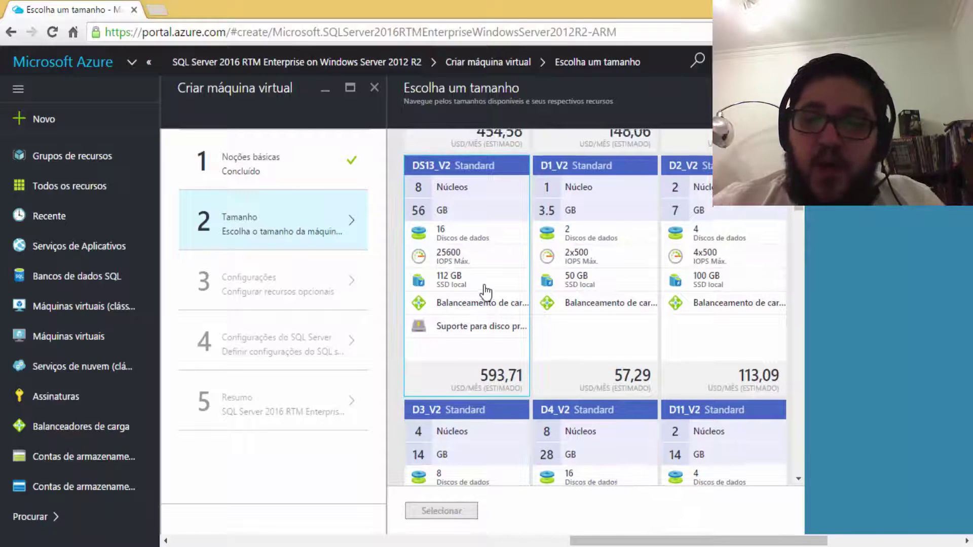
scroll(485, 291, up, 6)
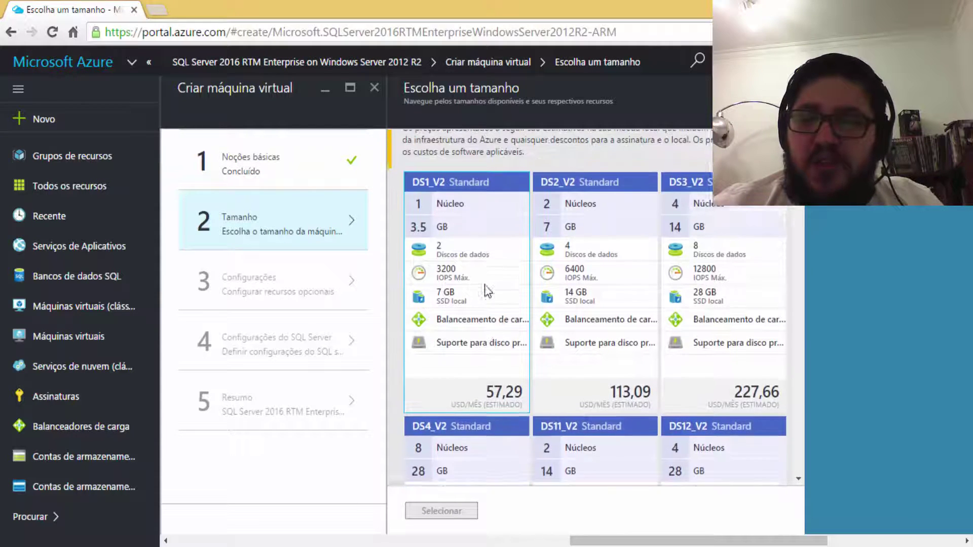
click(451, 280)
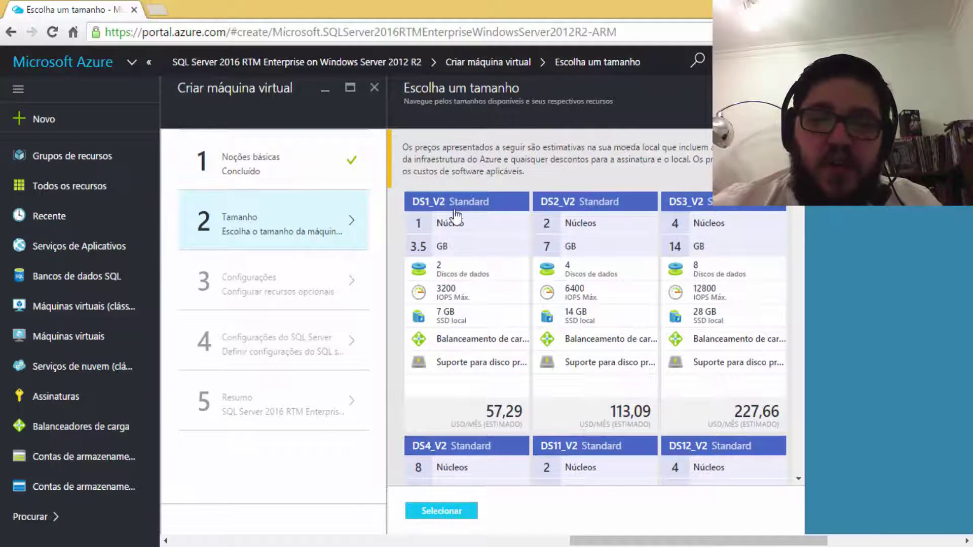
click(449, 513)
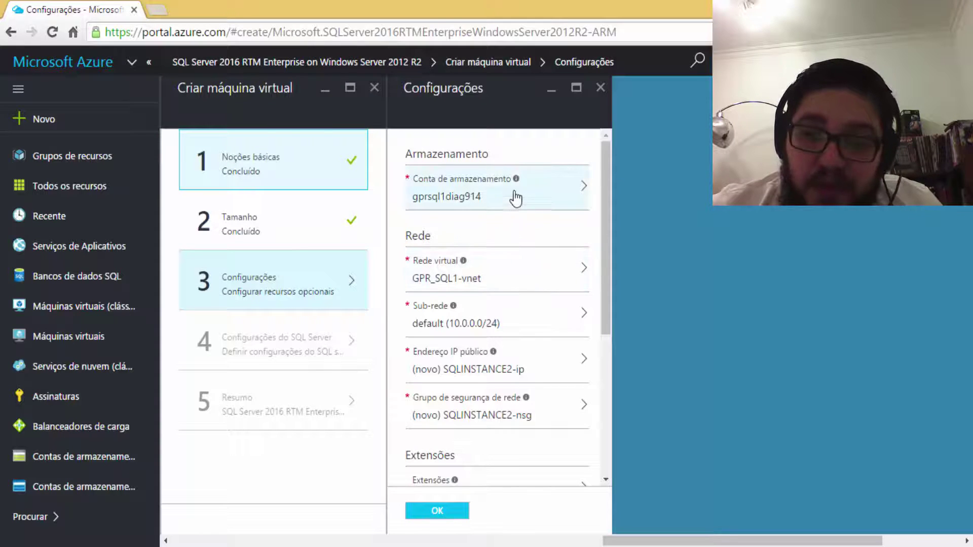
Review the default storage, network, extension and availability settings in Configurações
mouse_move(517, 179)
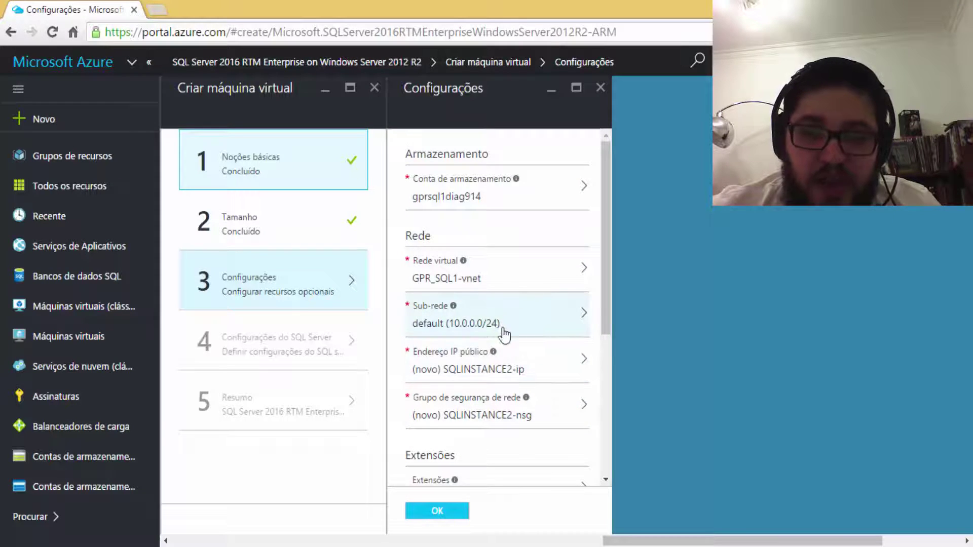
scroll(512, 350, down, 2)
scroll(486, 317, down, 2)
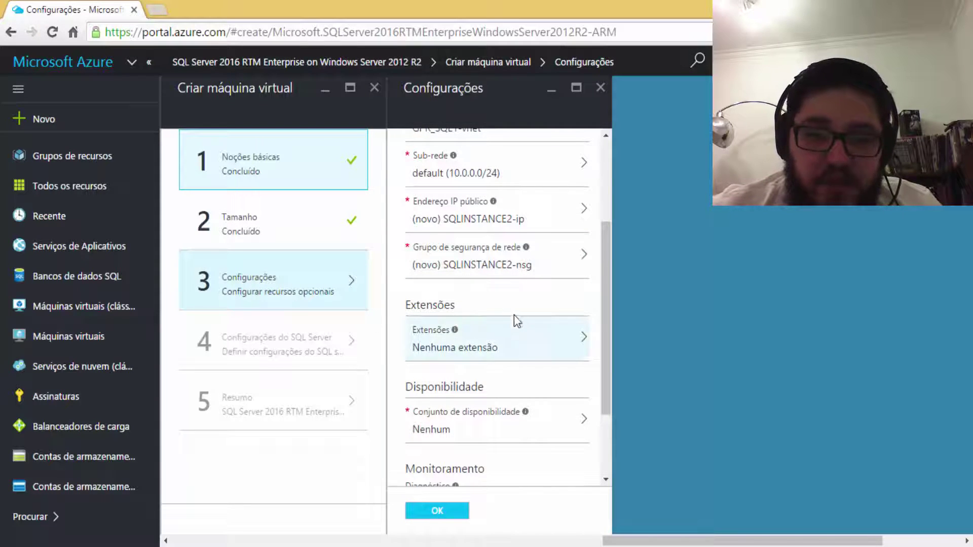
scroll(512, 304, down, 3)
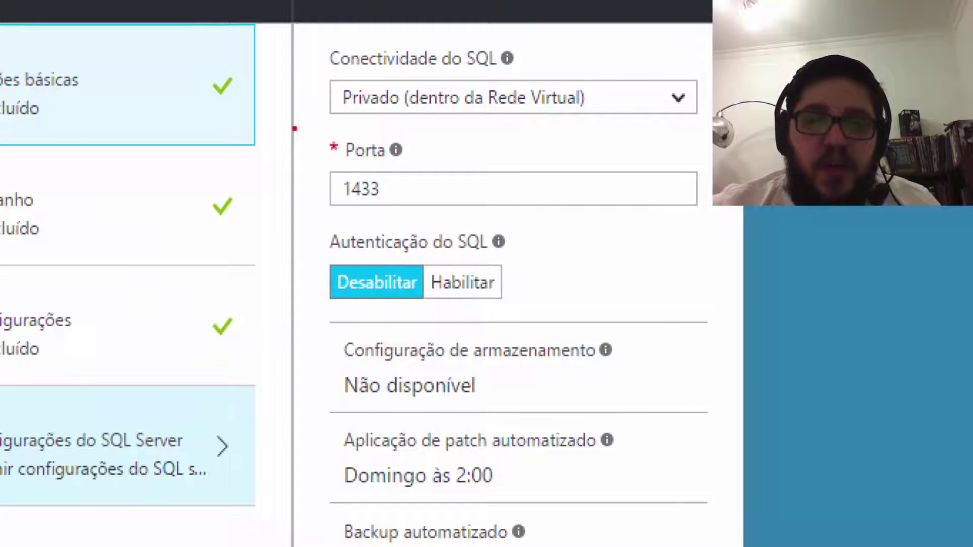
Confirm SQL Server settings with port 1433 and SQL authentication disabled, leaving Key Vault unchanged
mouse_move(294, 128)
mouse_down()
mouse_move(462, 210)
mouse_move(472, 204)
mouse_up()
mouse_move(299, 225)
mouse_down()
mouse_move(403, 311)
mouse_move(560, 306)
mouse_move(561, 314)
mouse_up()
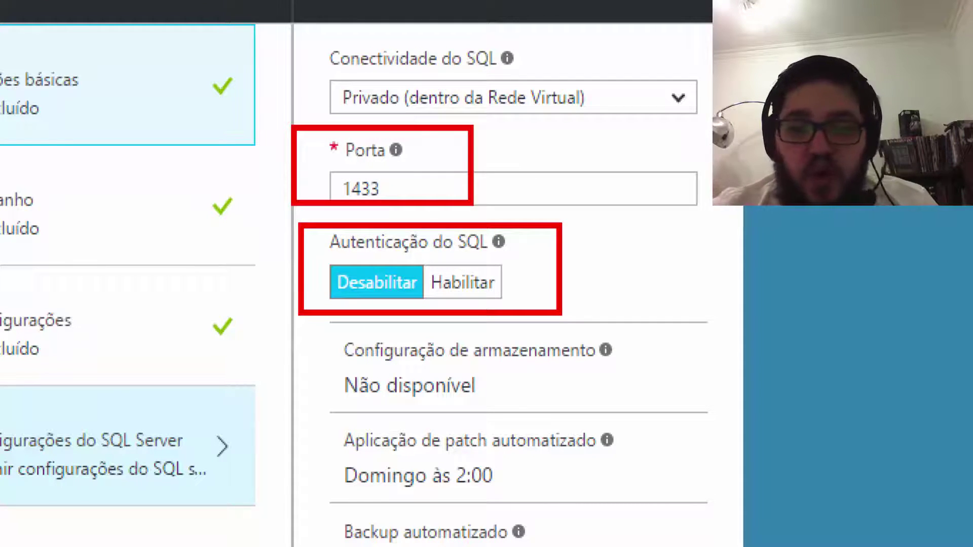
key(Escape)
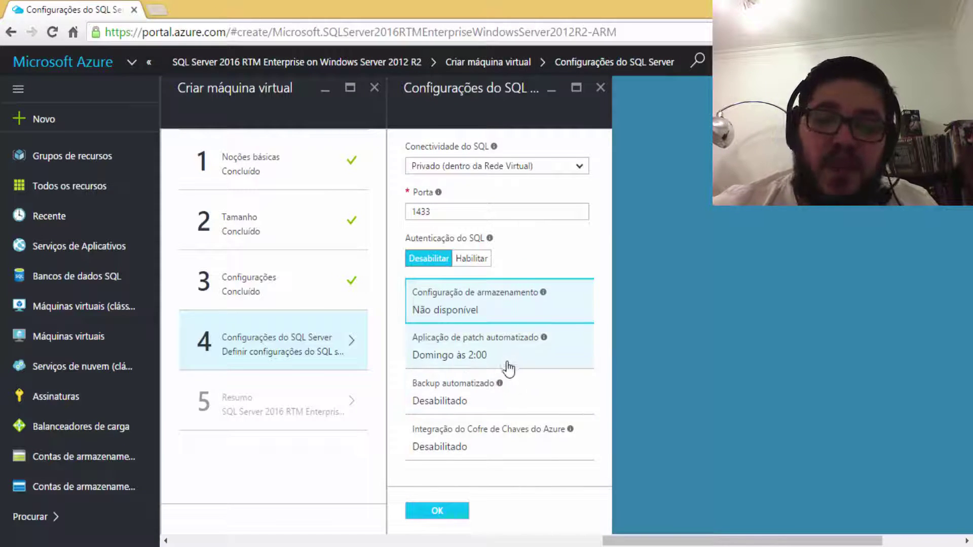
click(458, 395)
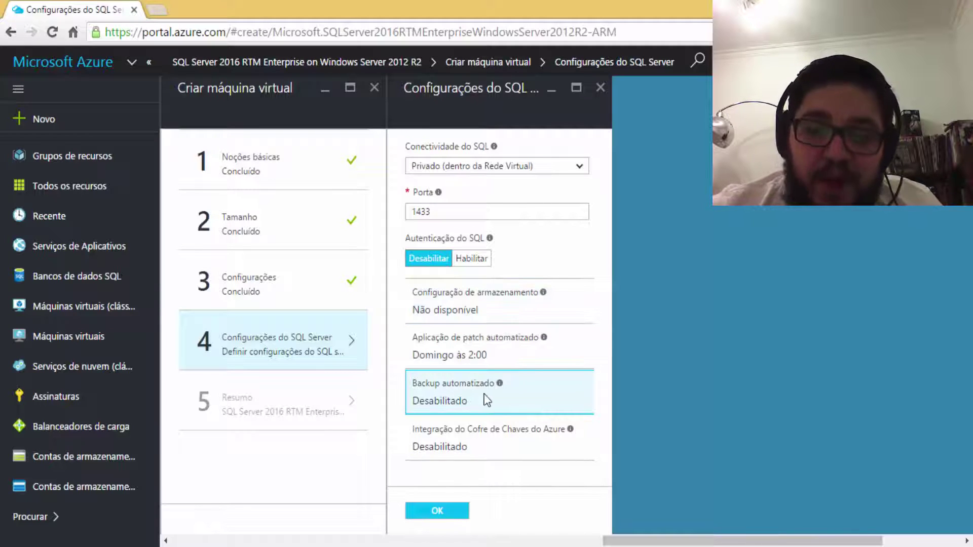
click(489, 447)
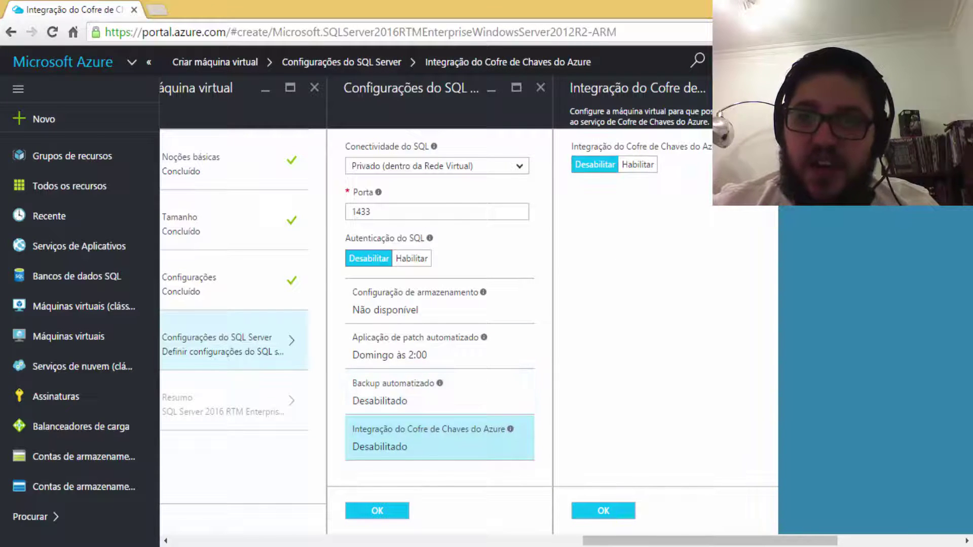
click(767, 87)
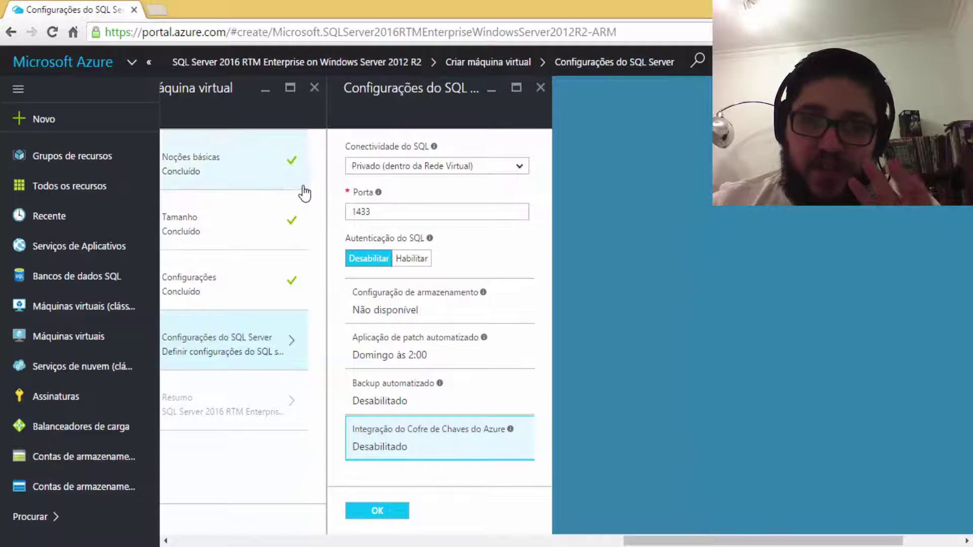
click(375, 513)
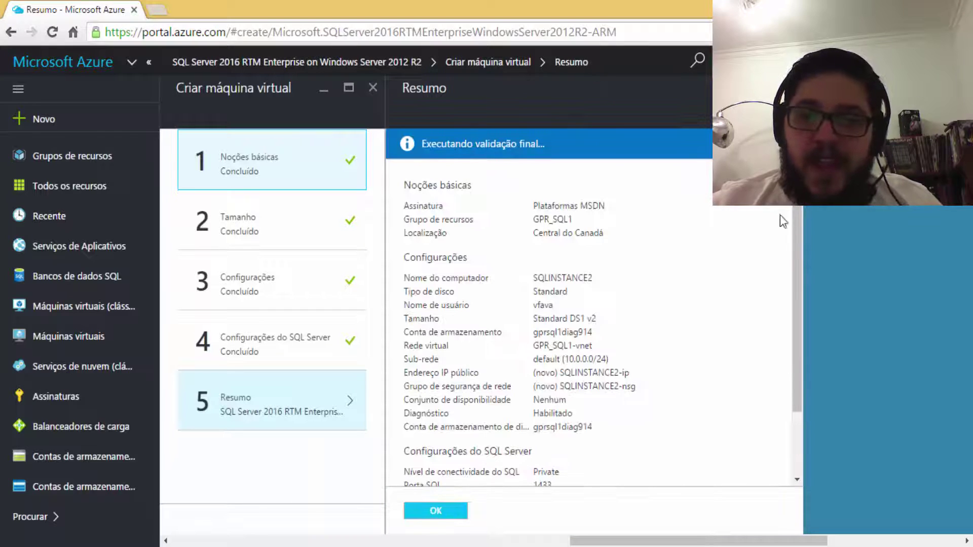
Review the validated SQLINSTANCE2 summary and its SQL Server settings, then close the summary pane
scroll(790, 244, down, 1)
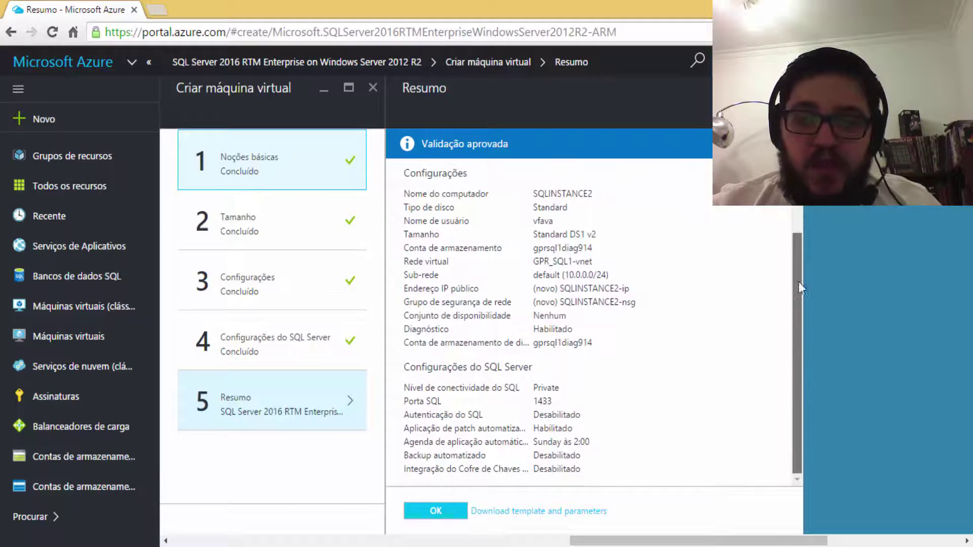
scroll(798, 282, up, 2)
scroll(588, 324, down, 2)
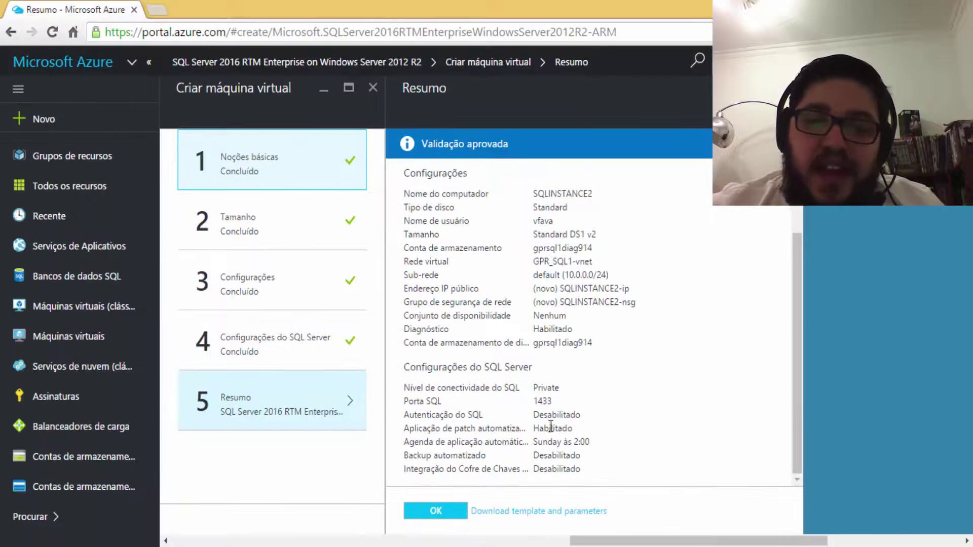
scroll(543, 394, up, 3)
scroll(540, 385, down, 3)
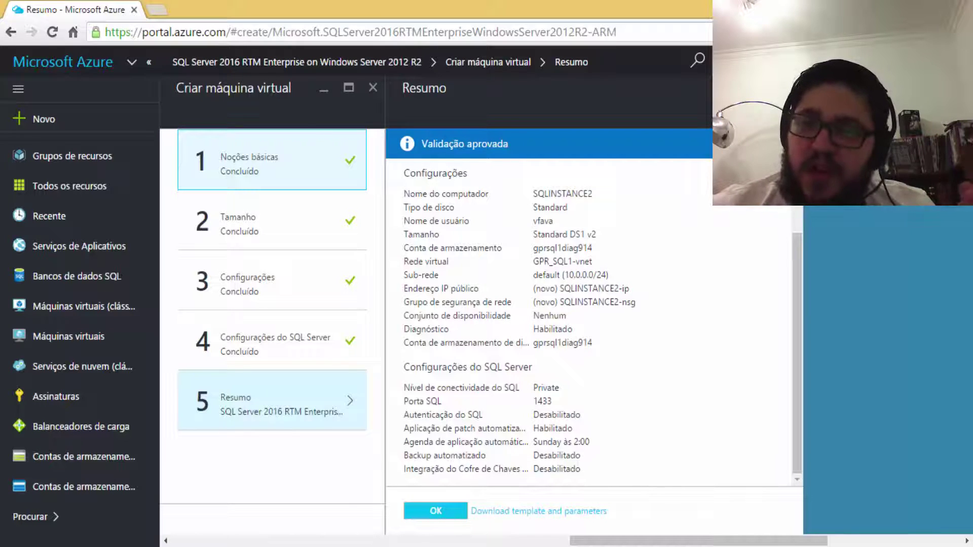
click(791, 87)
Discard the VM creation wizard and open the running SQLINSTANCE1 overview in GPR_SQL1
click(374, 88)
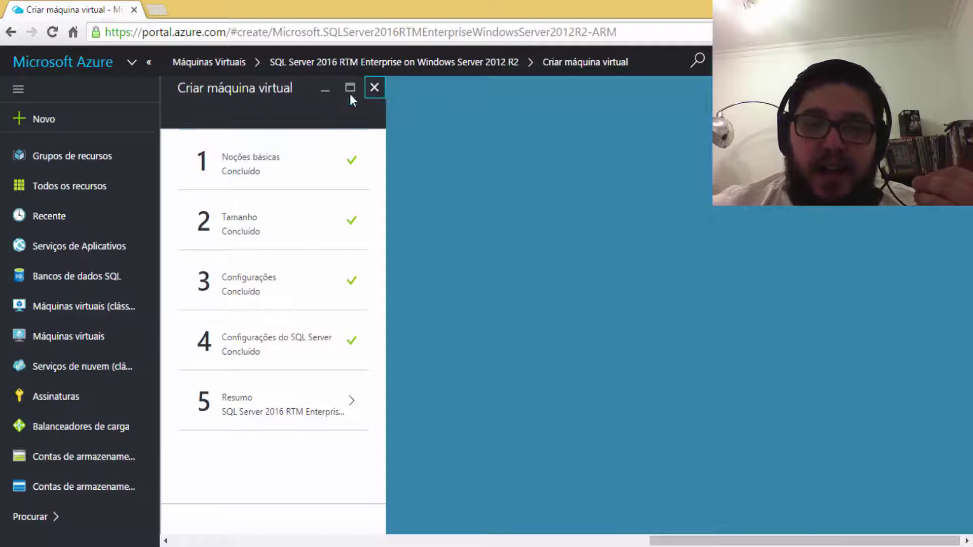
click(544, 118)
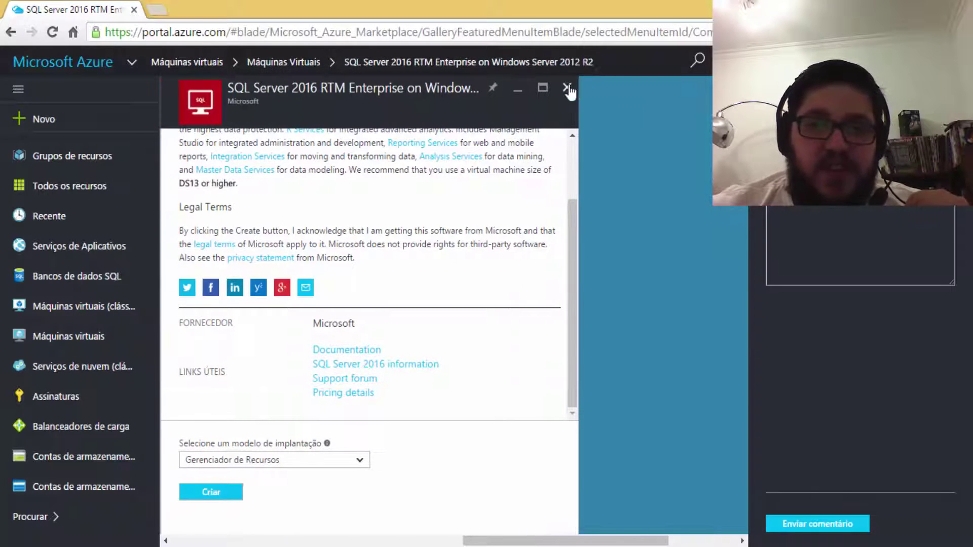
click(48, 349)
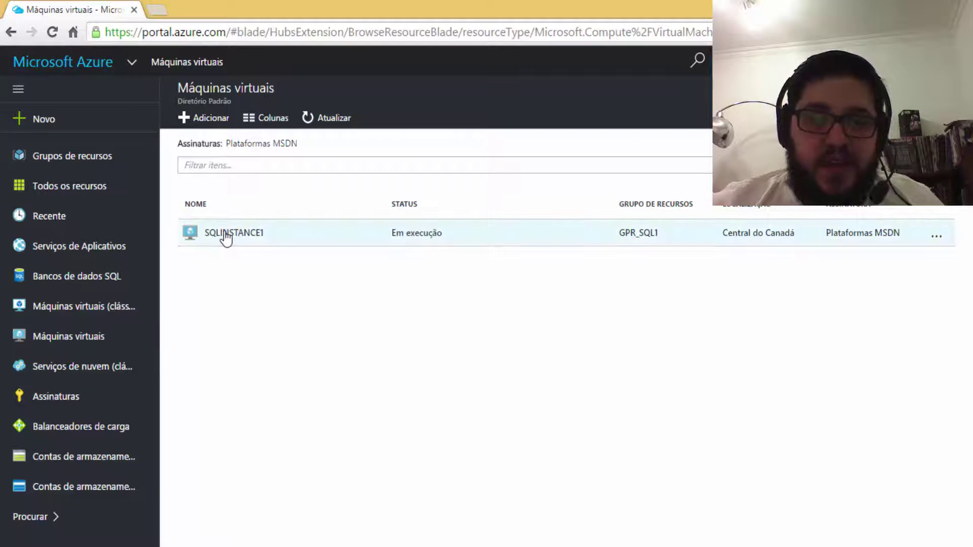
click(225, 236)
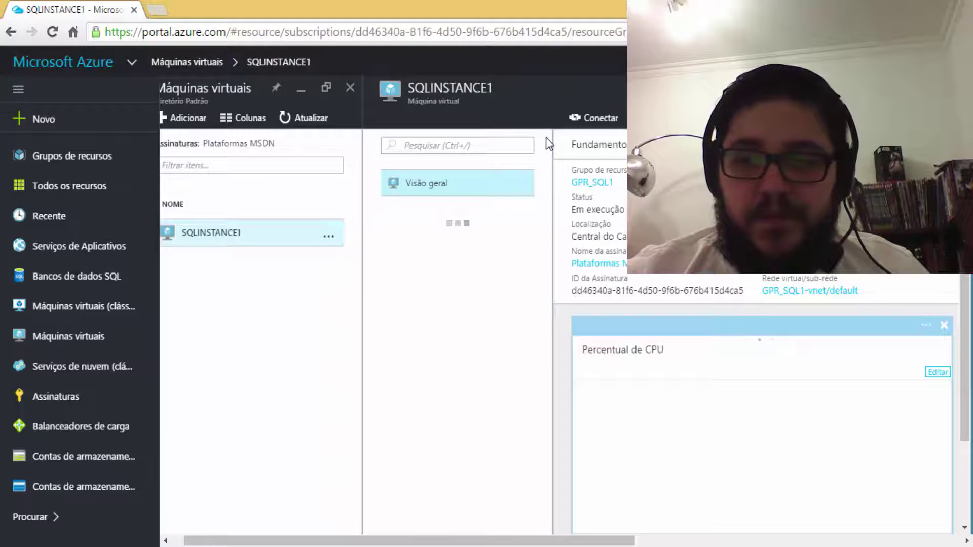
scroll(620, 261, down, 1)
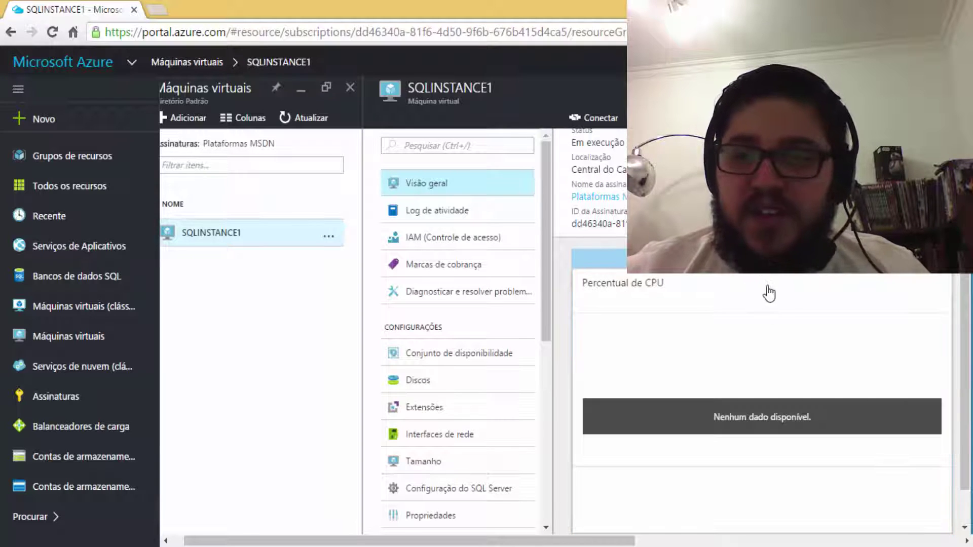
scroll(621, 261, up, 1)
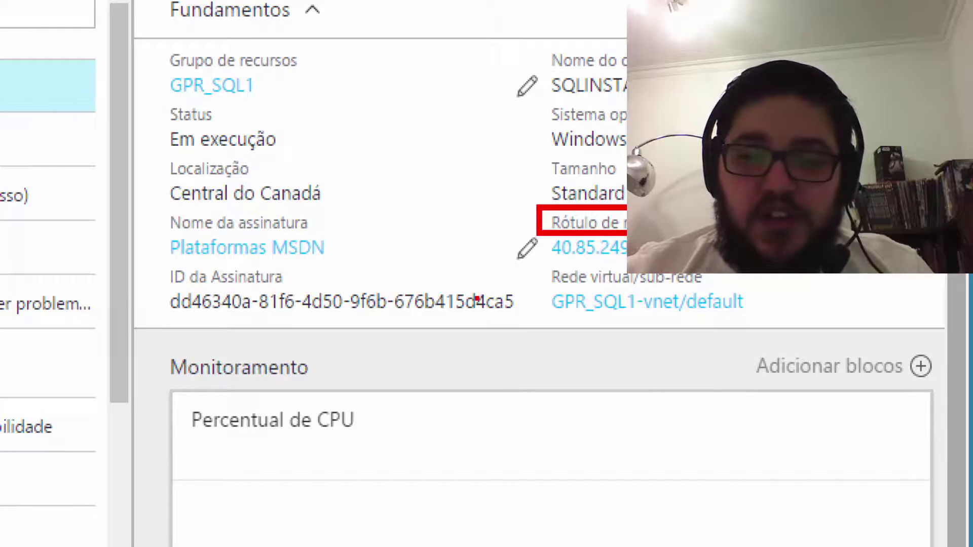
Launch Remote Desktop Connection via mstsc and start connecting to 40.85.249.90
key(Escape)
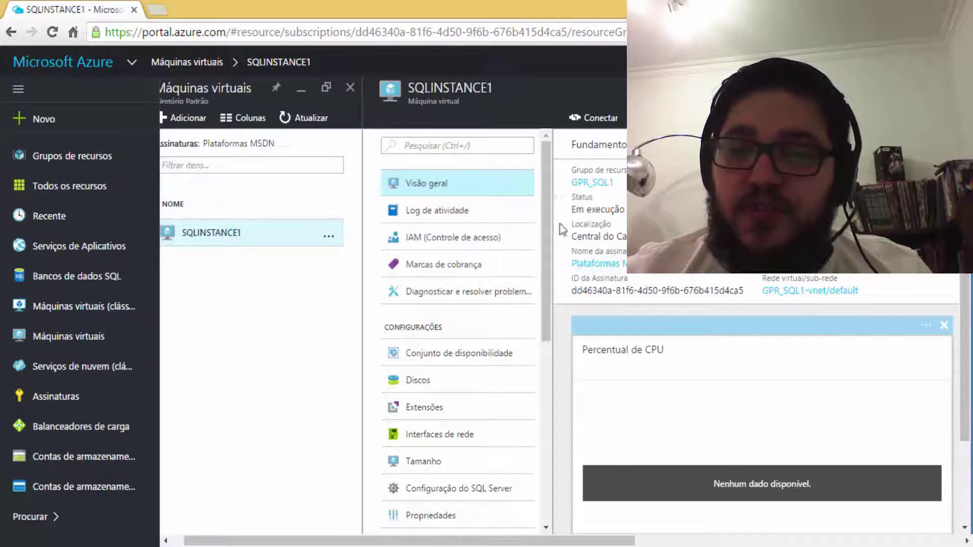
key(super+r)
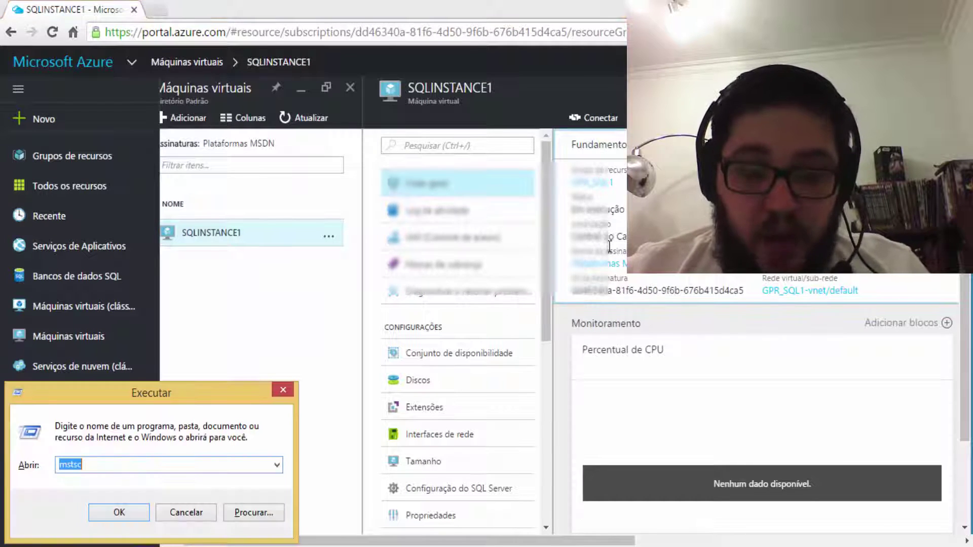
key(Return)
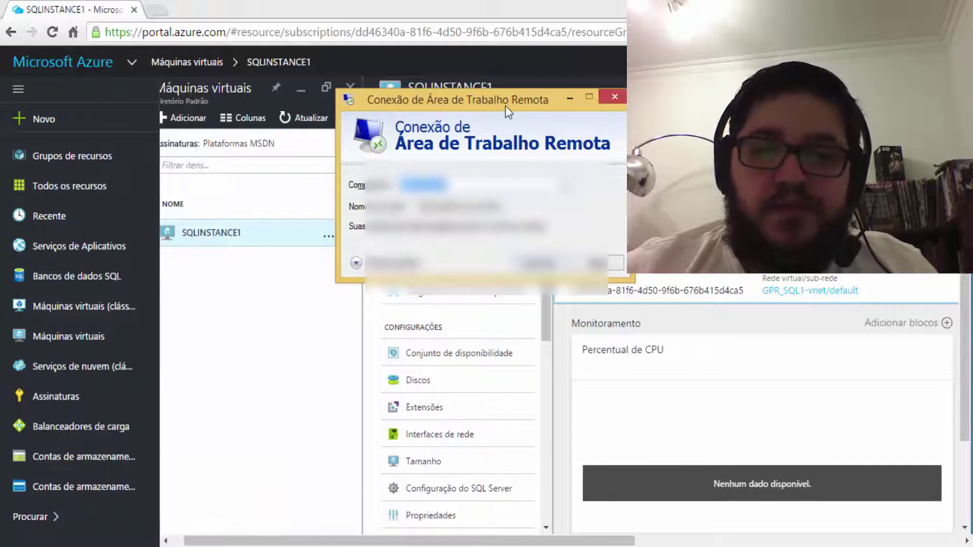
drag(506, 105, 517, 155)
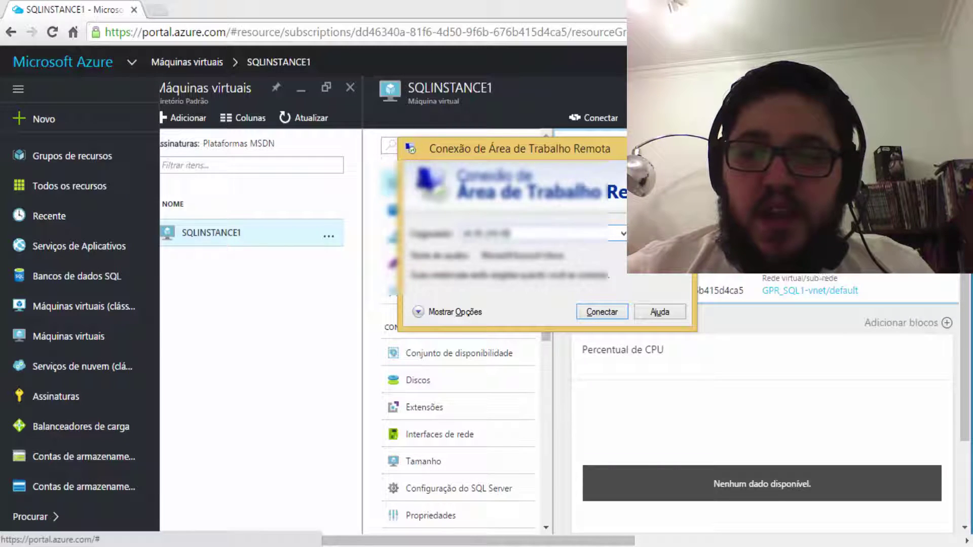
click(602, 312)
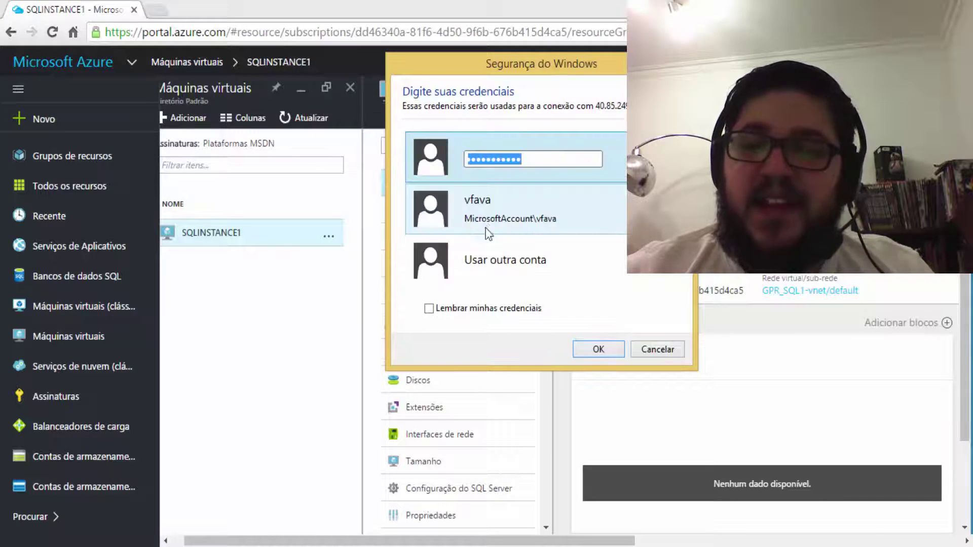
Sign in with a different account's username and password and accept the untrusted certificate
click(490, 259)
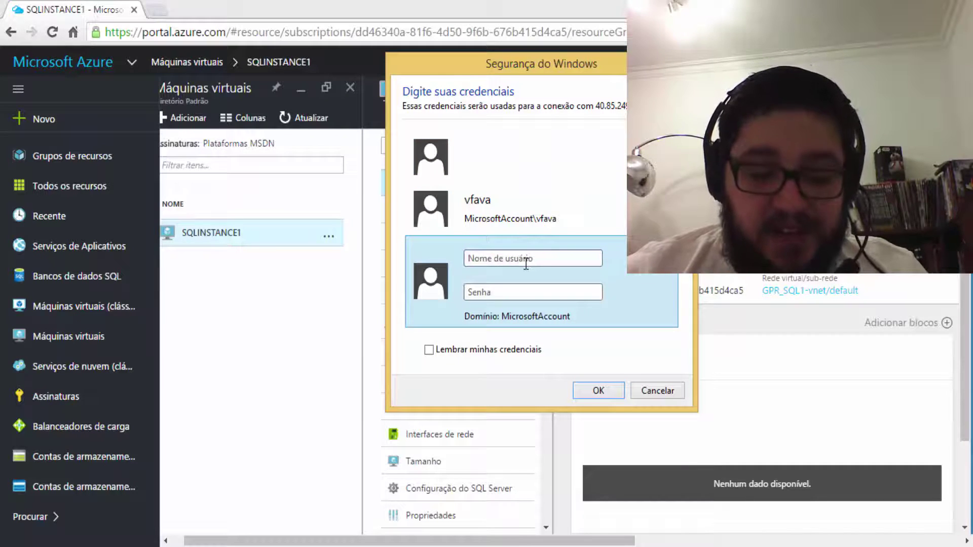
text(vfava)
key(Tab)
text(•••••)
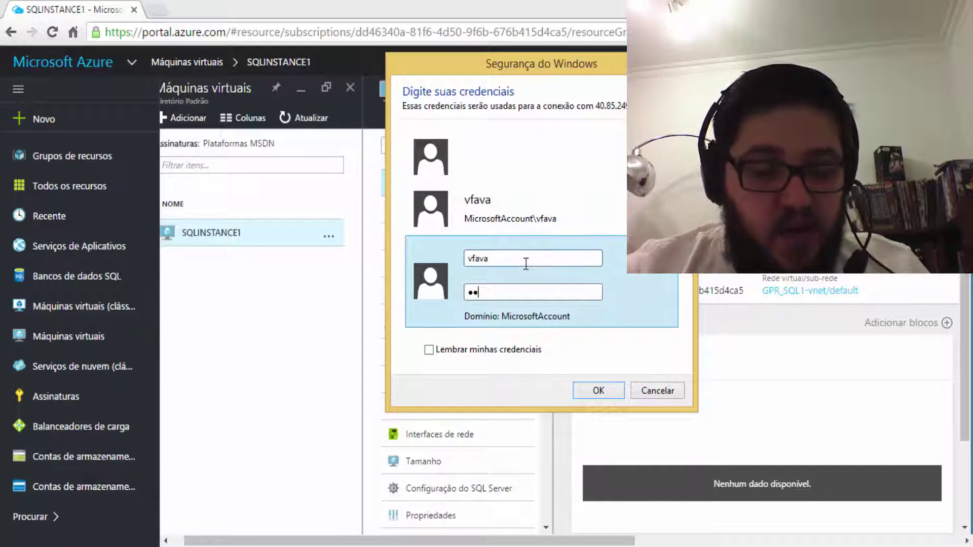
text(•••••••)
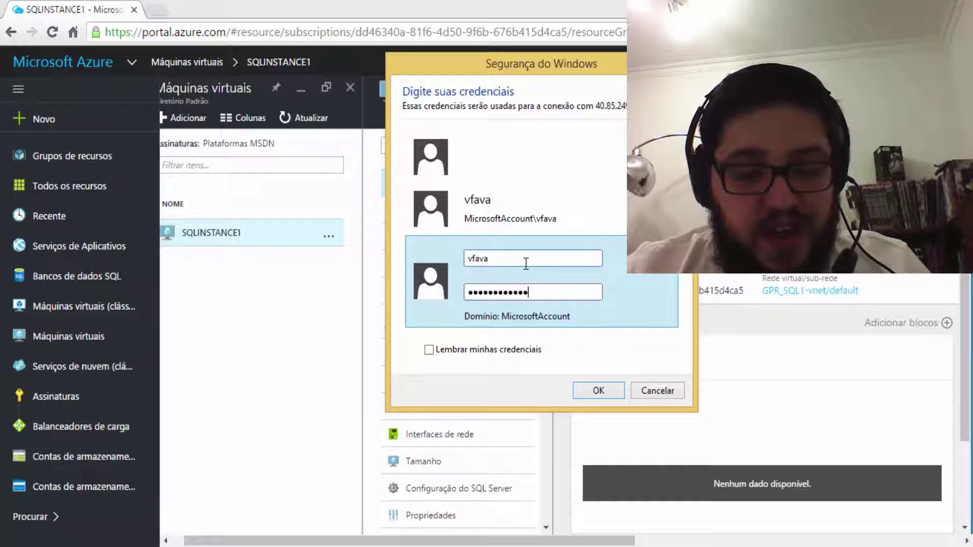
text(••••••••)
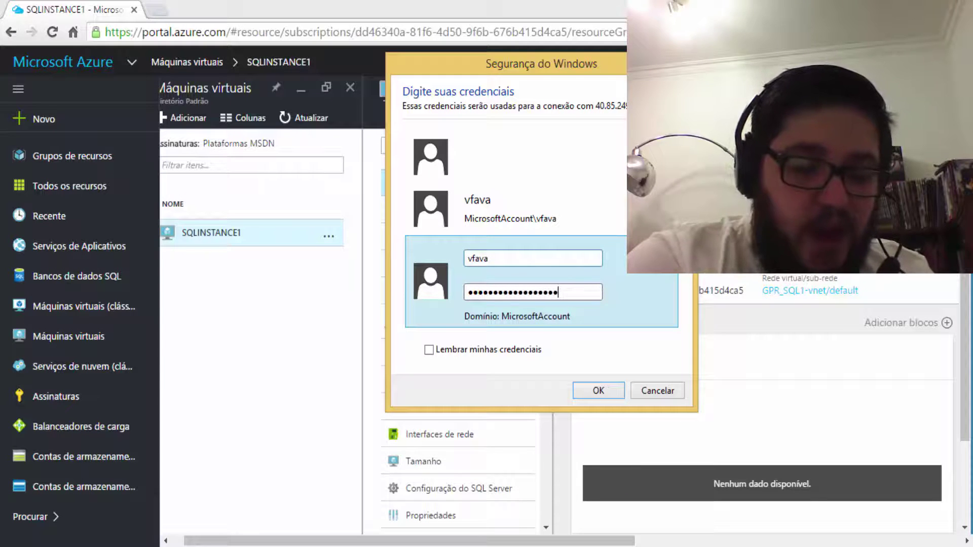
text(•)
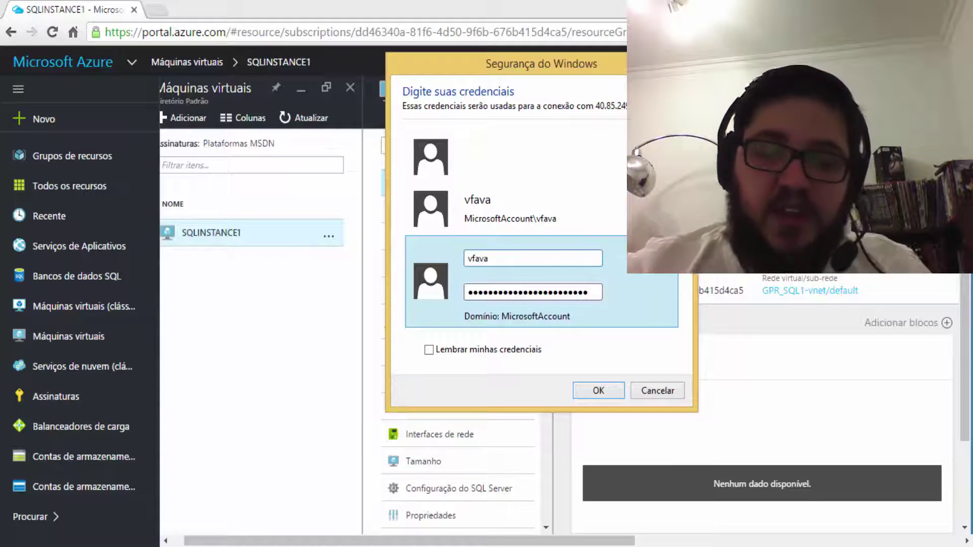
click(595, 390)
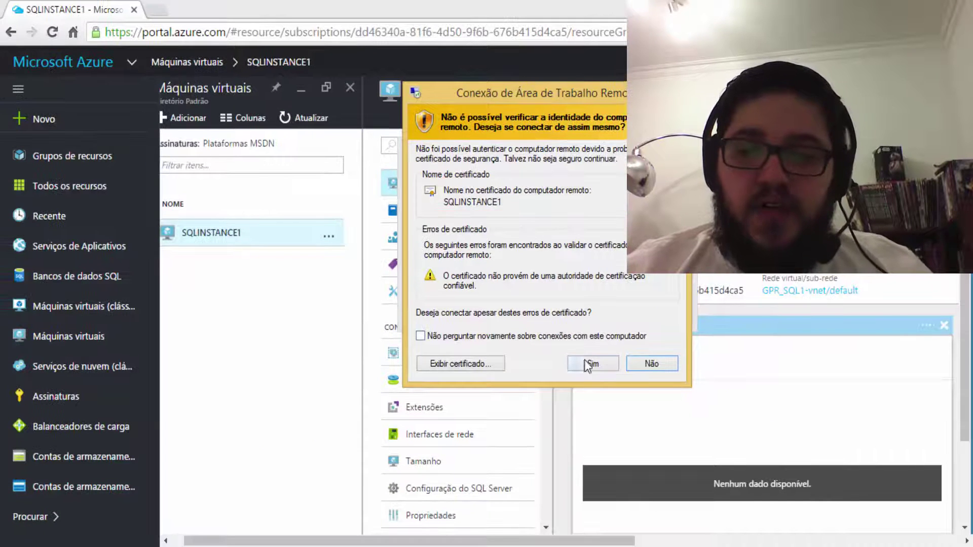
click(679, 517)
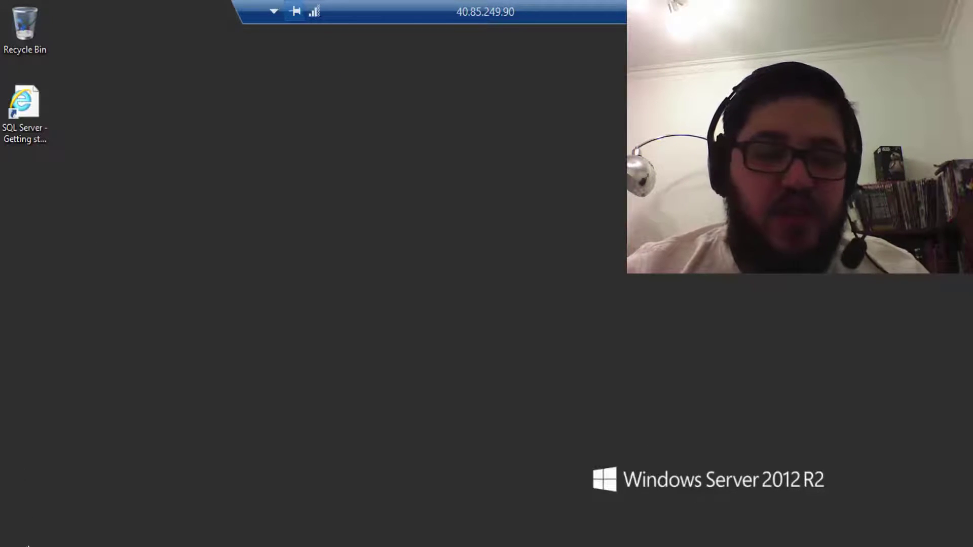
Show SQL Server Services in Configuration Manager with a widened Name column and SQL Server (MSSQLSERVER) selected
key(super)
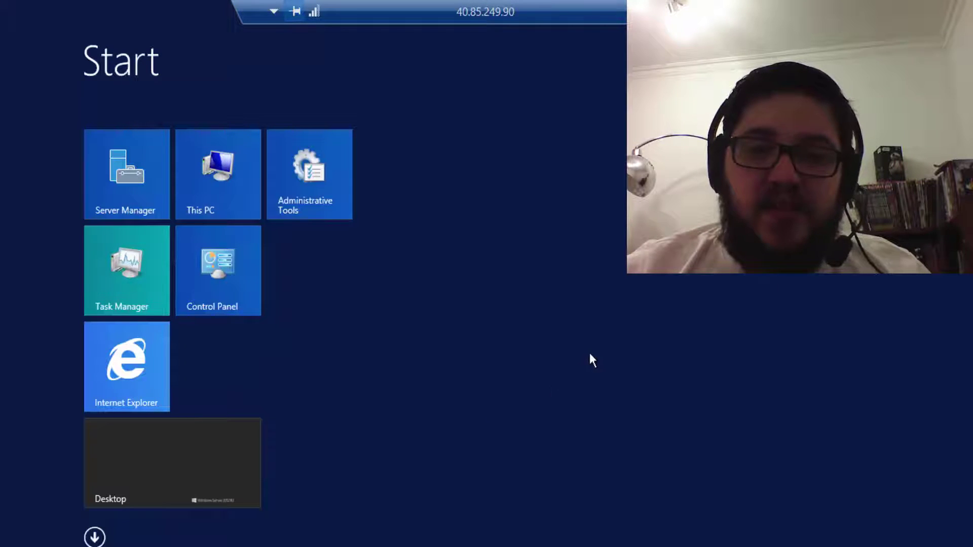
text(mana)
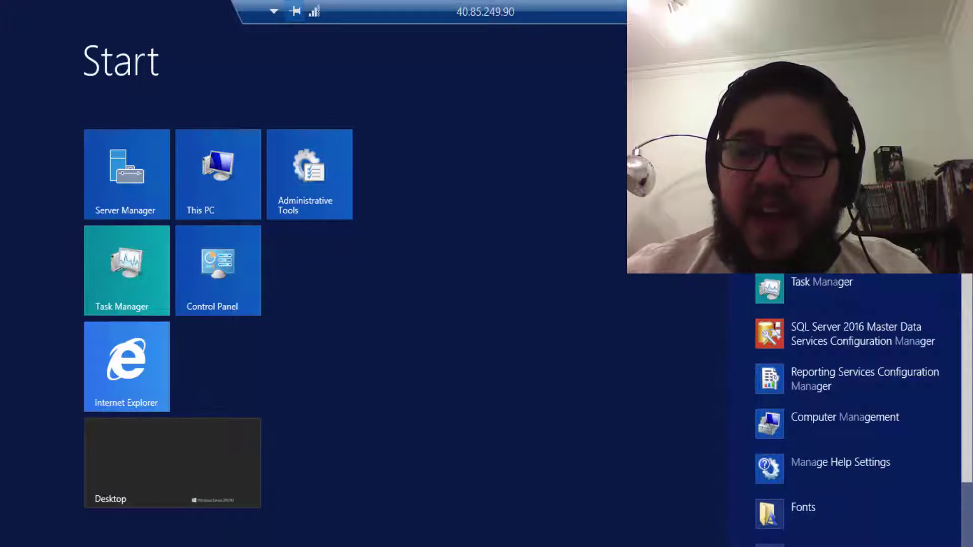
click(831, 243)
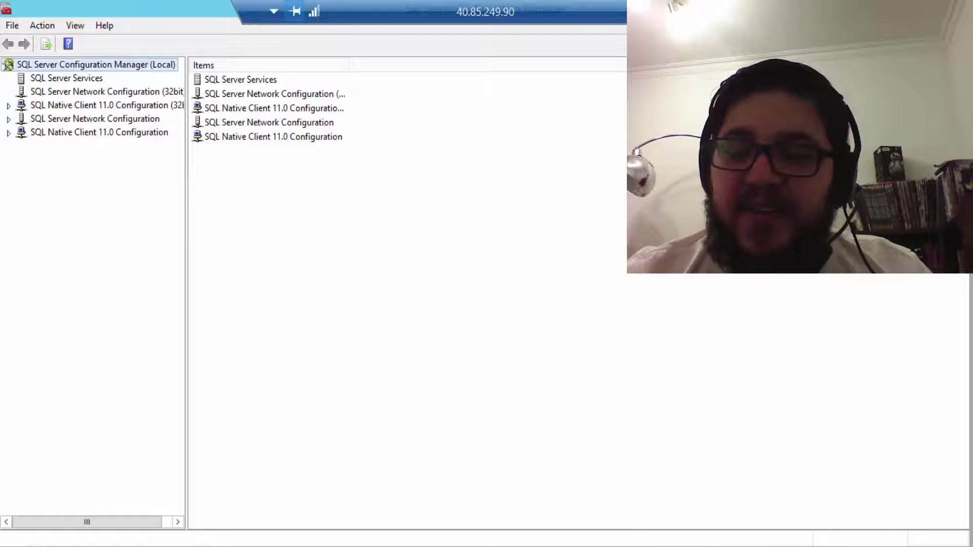
click(76, 78)
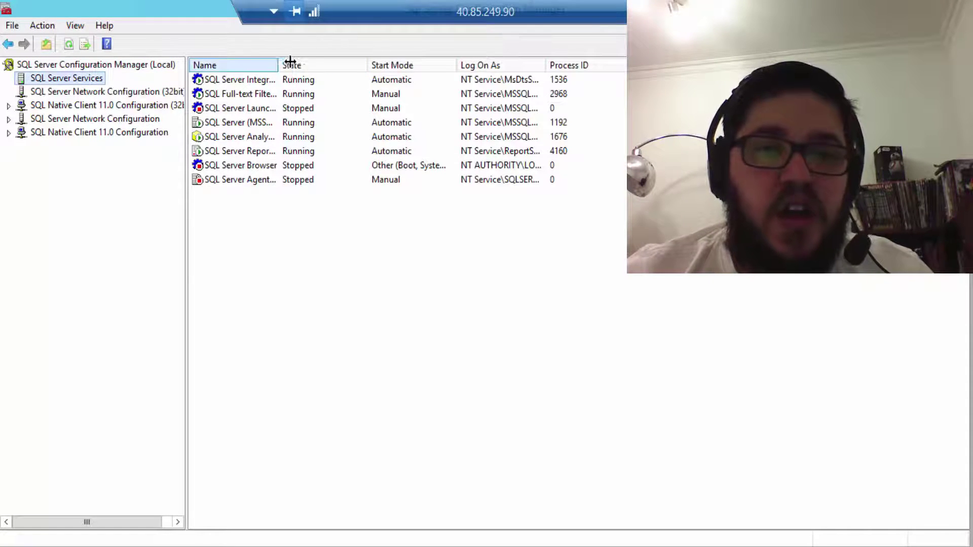
drag(279, 65, 361, 68)
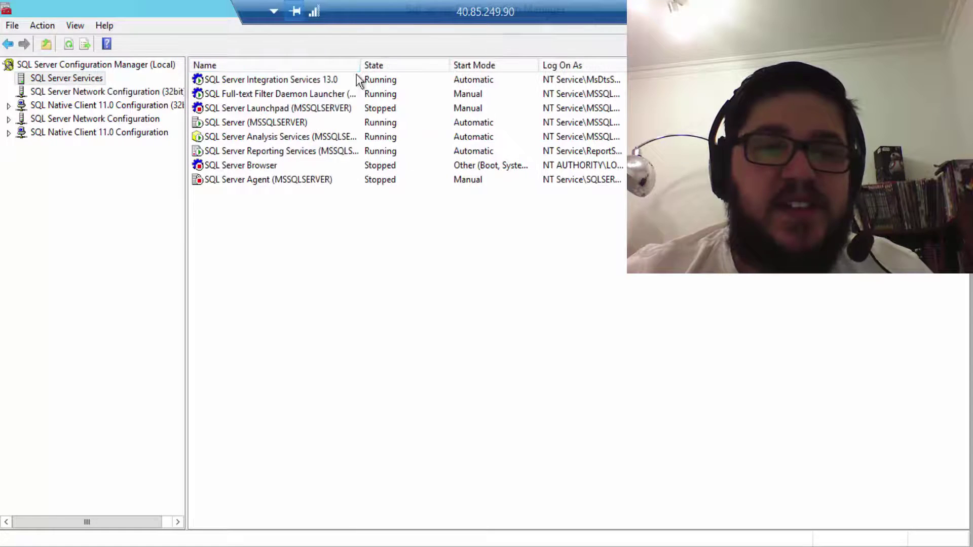
click(216, 124)
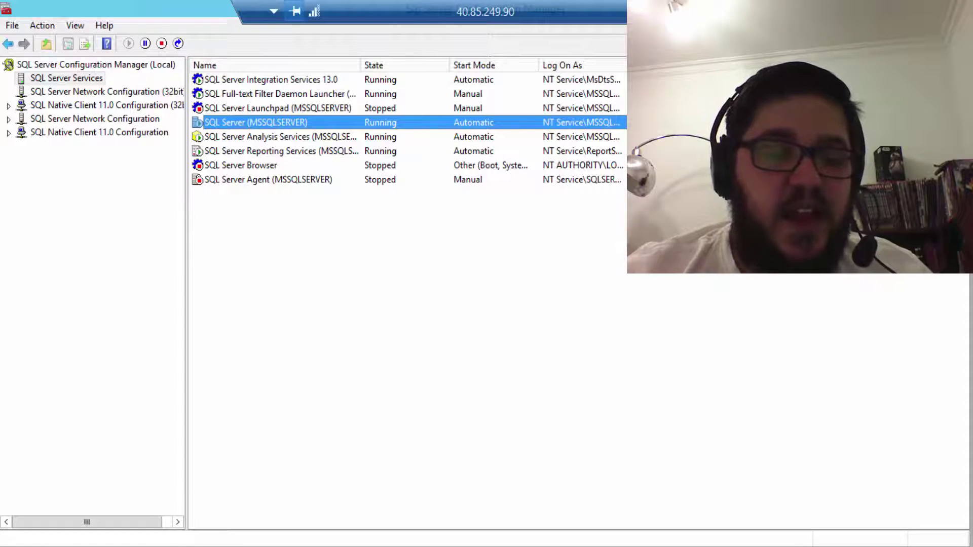
Search 'manage' on the Start screen and launch SQL Server Management Studio
key(super)
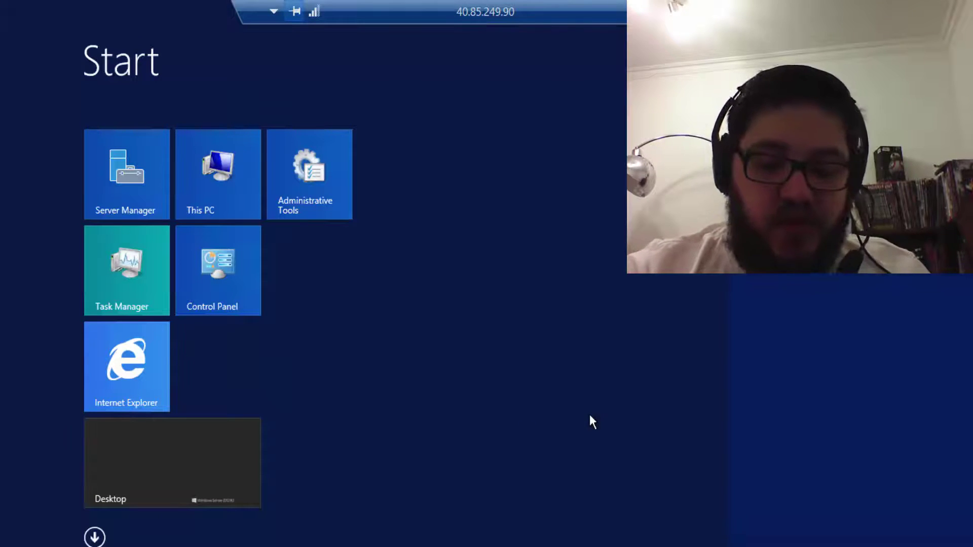
text(manage)
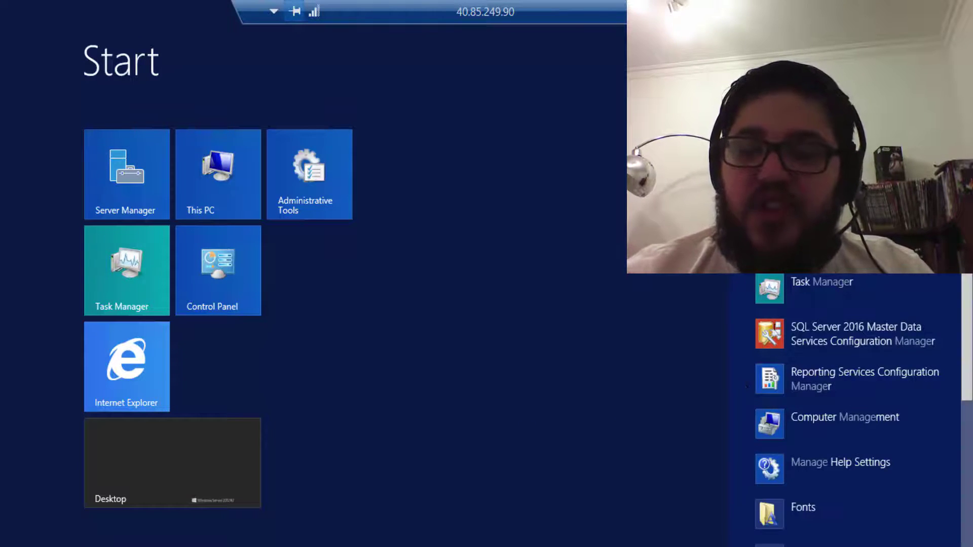
key(Return)
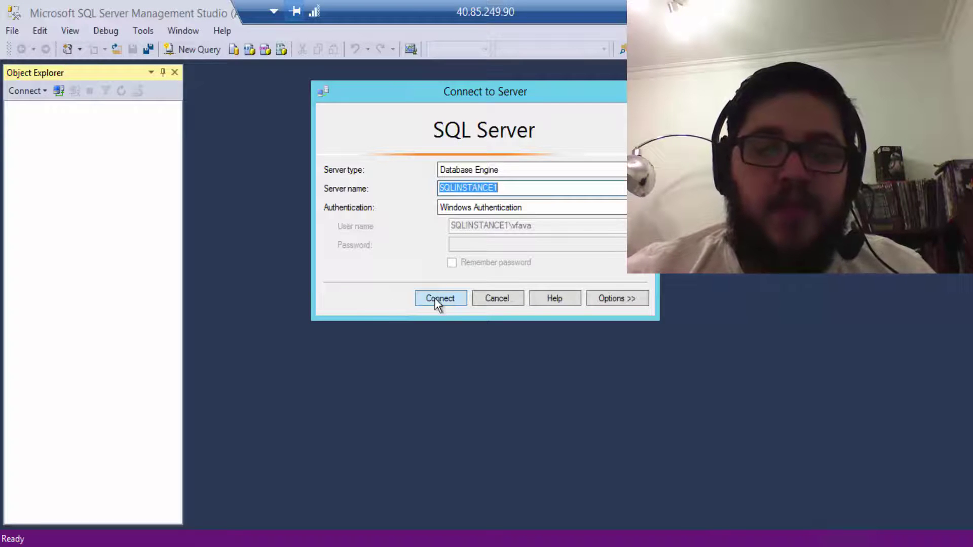
Connect to SQLINSTANCE1 with Windows Authentication, expand Databases, and widen Object Explorer
click(437, 299)
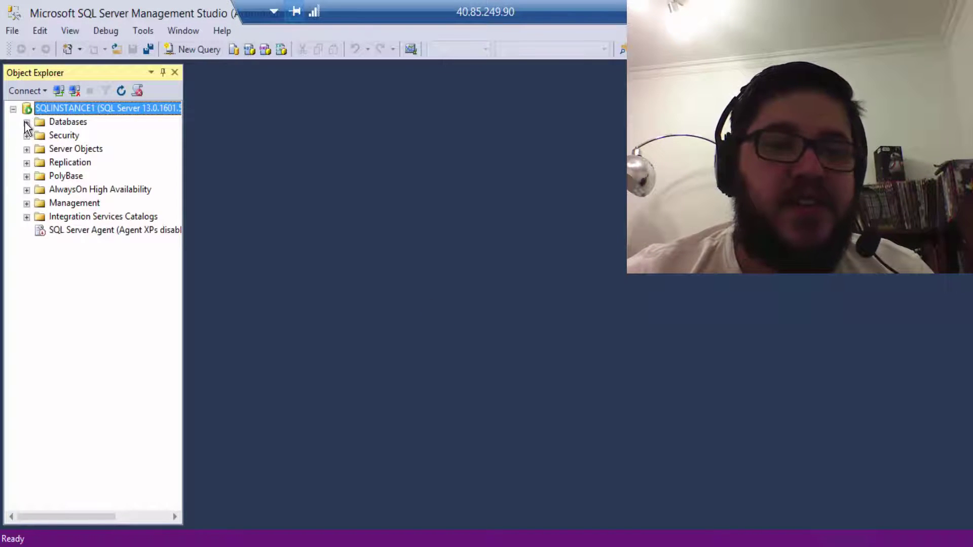
click(26, 122)
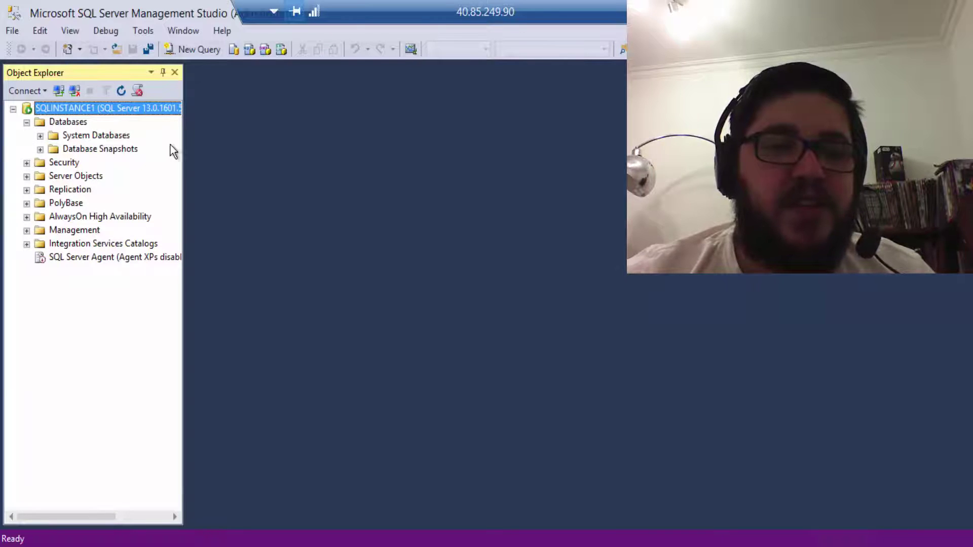
drag(184, 150, 324, 144)
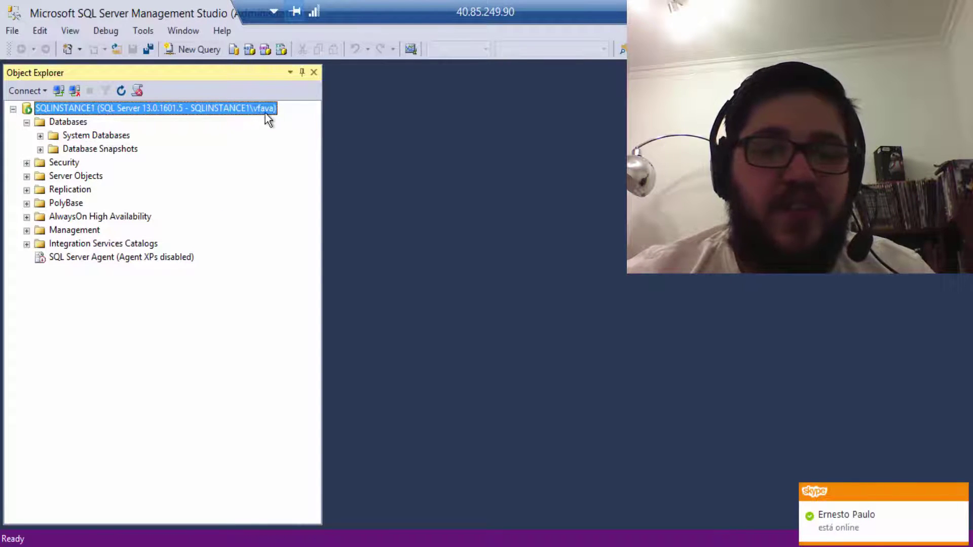